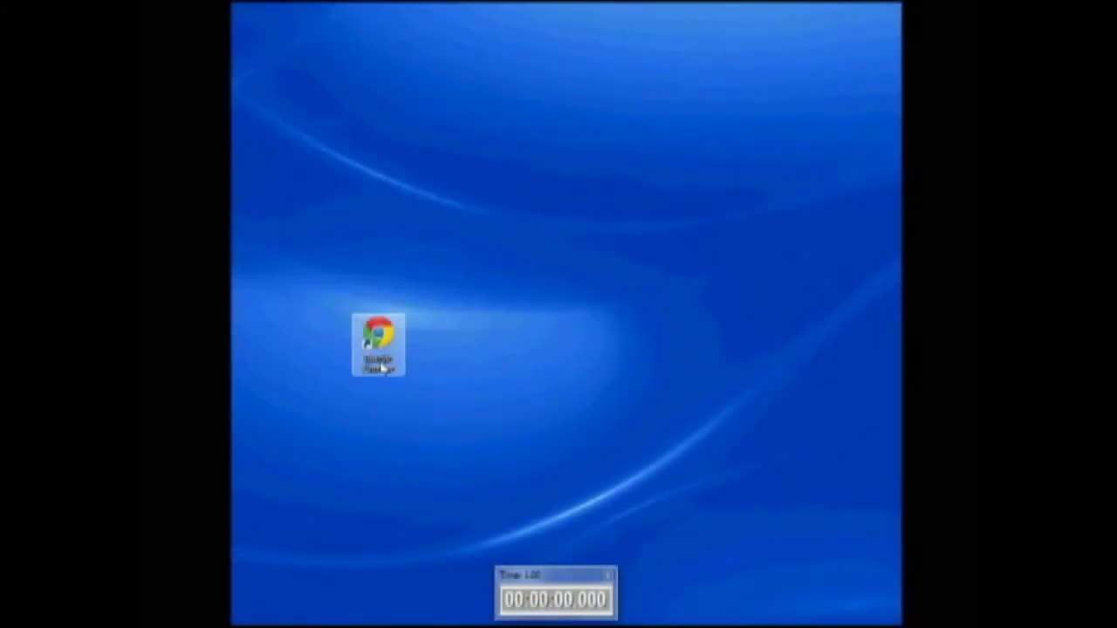
Launch Chrome and load the hostmonster.com homepage
click(556, 608)
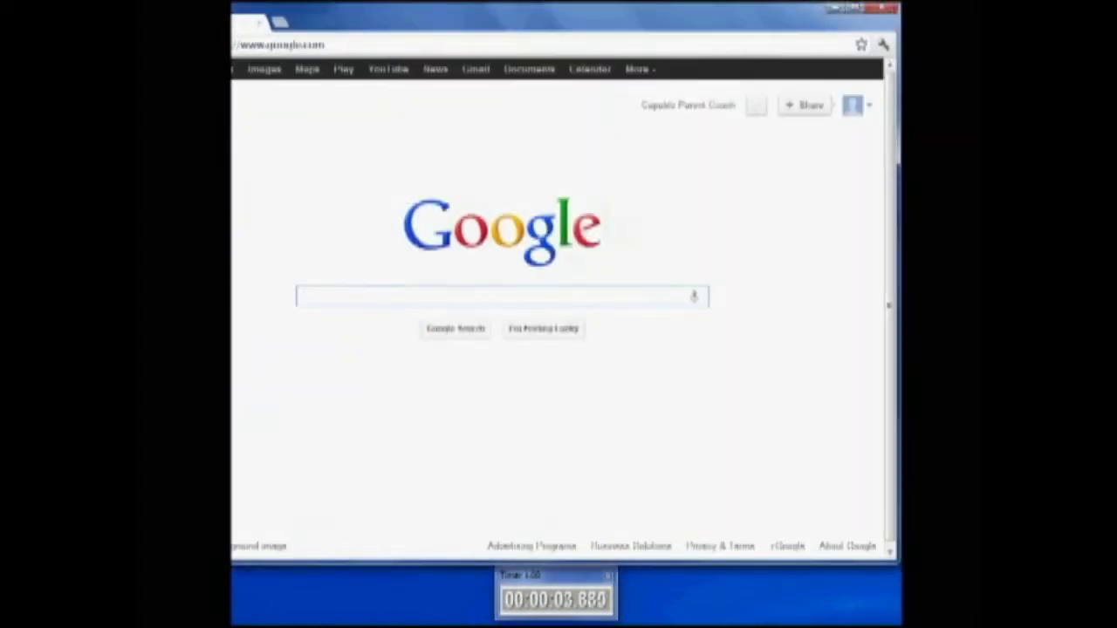
click(447, 46)
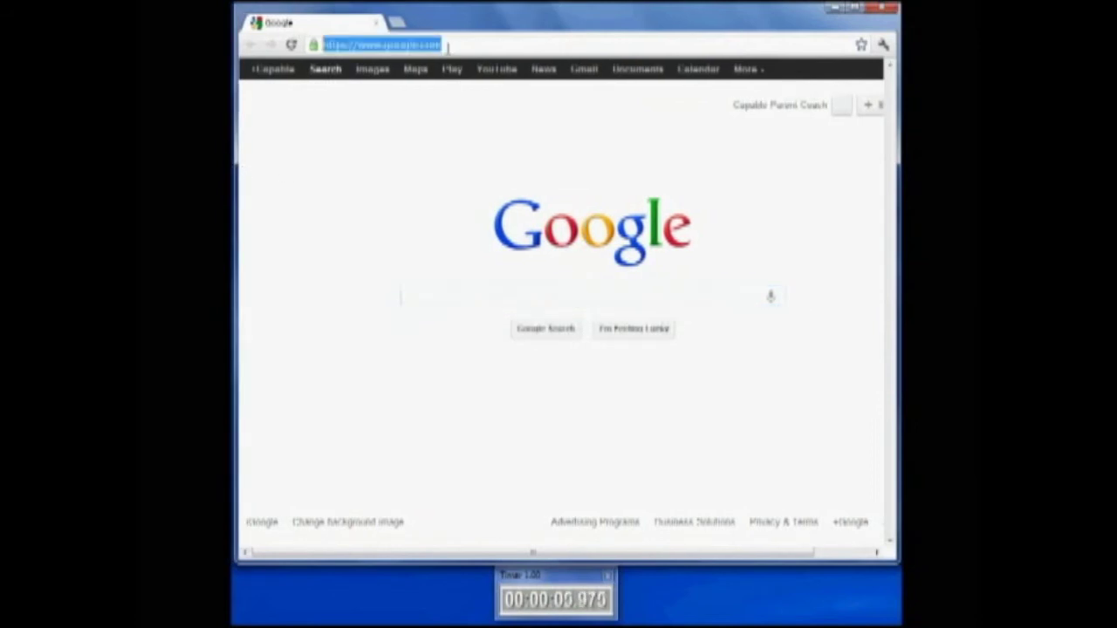
text(hostmonster)
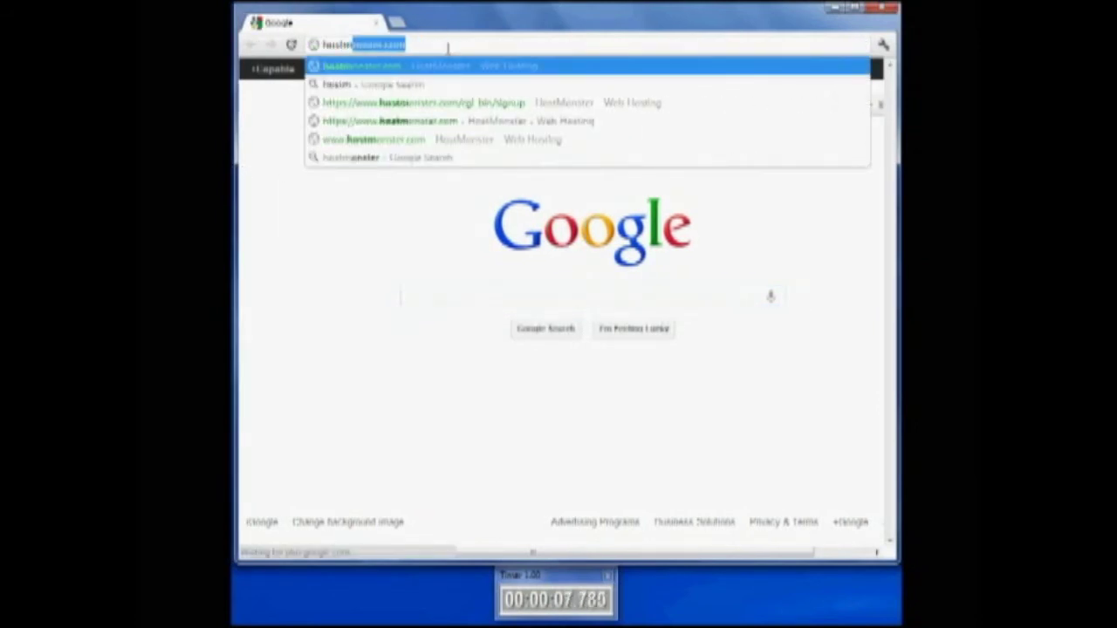
key(Return)
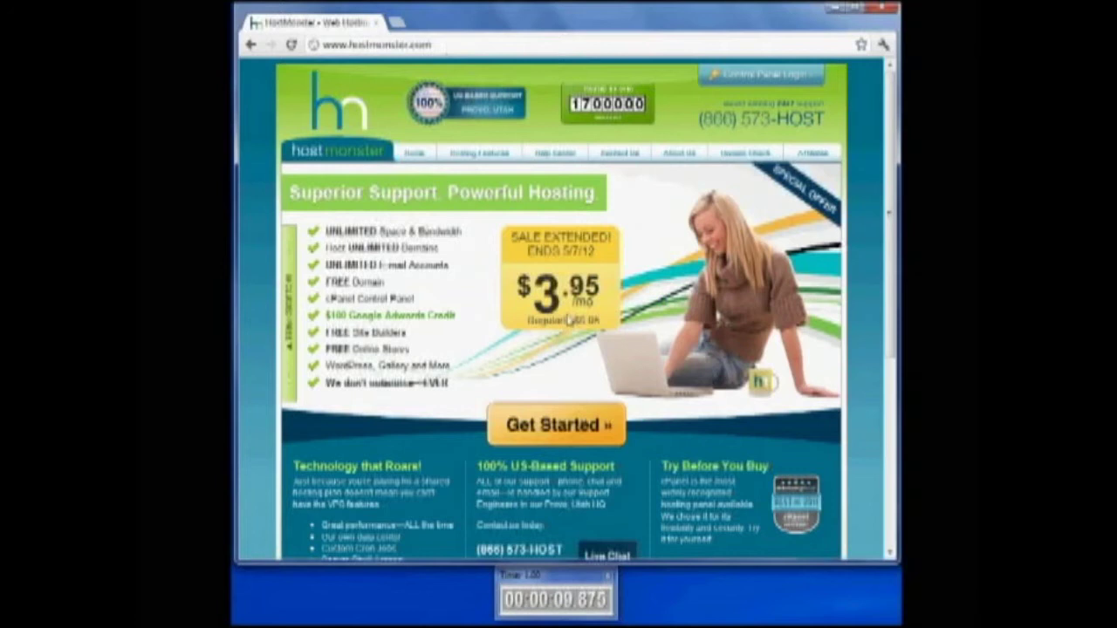
Begin the hosting signup with the new domain name 'ilovedogs' and continue to billing
click(568, 437)
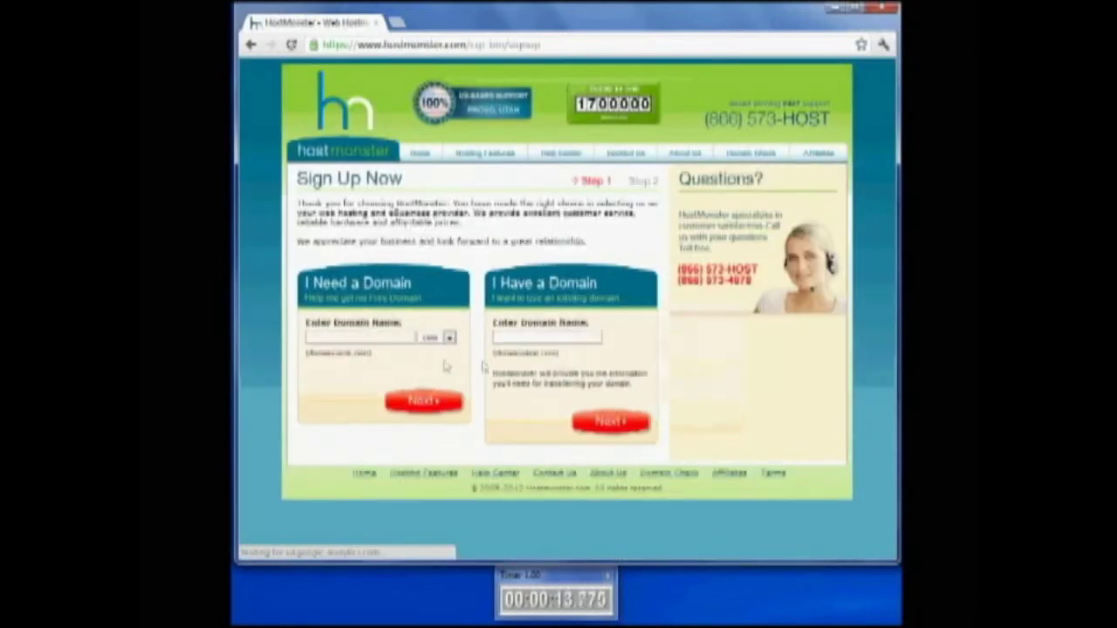
click(383, 337)
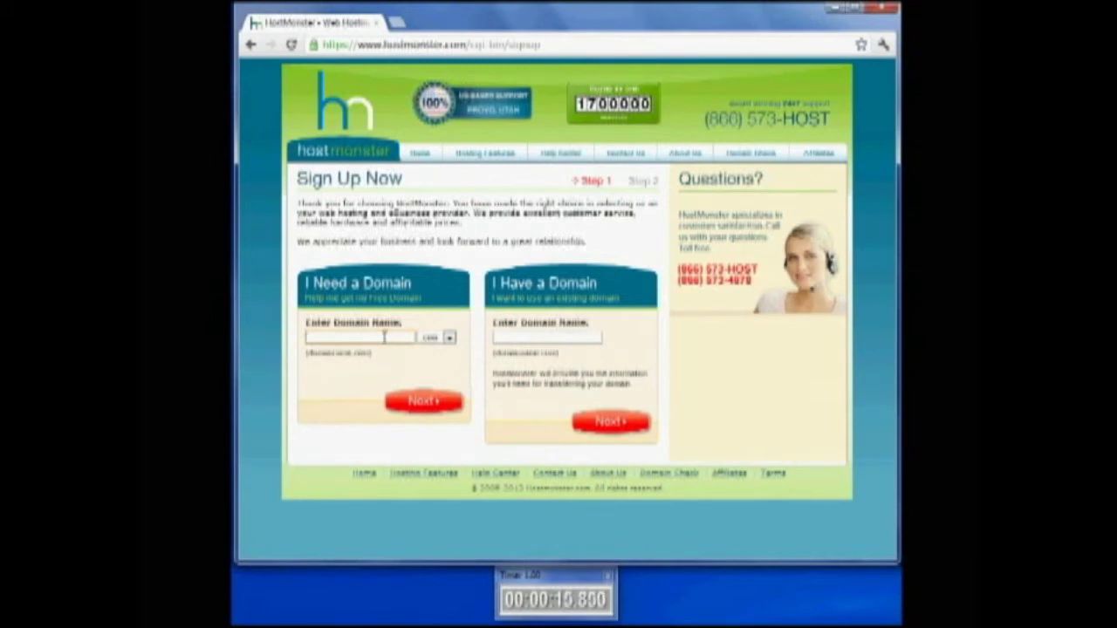
text(ilovedogs)
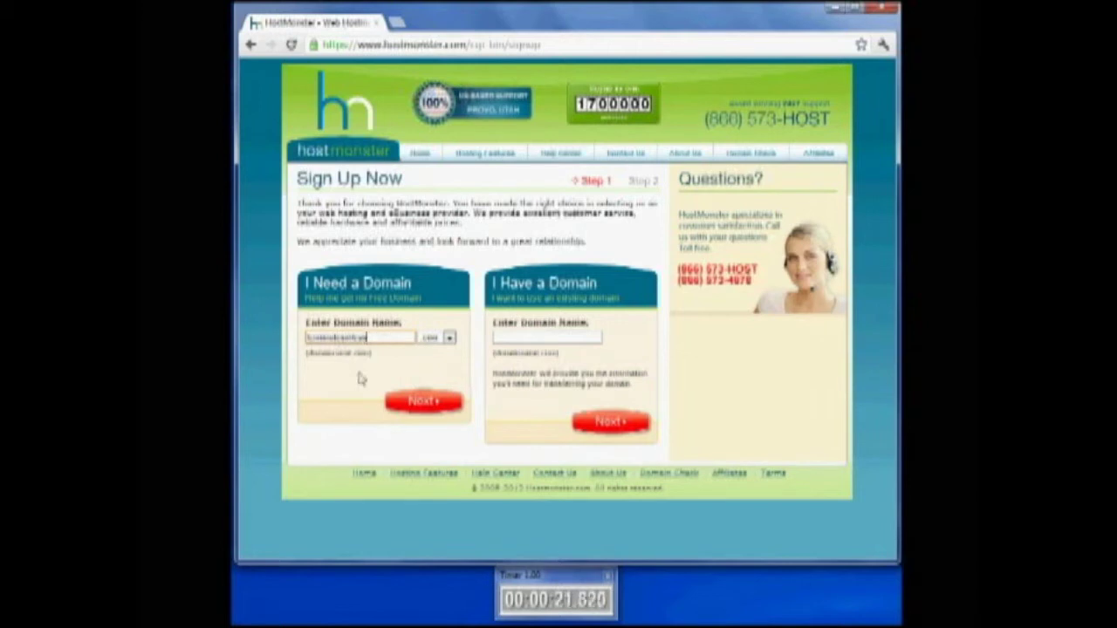
click(424, 410)
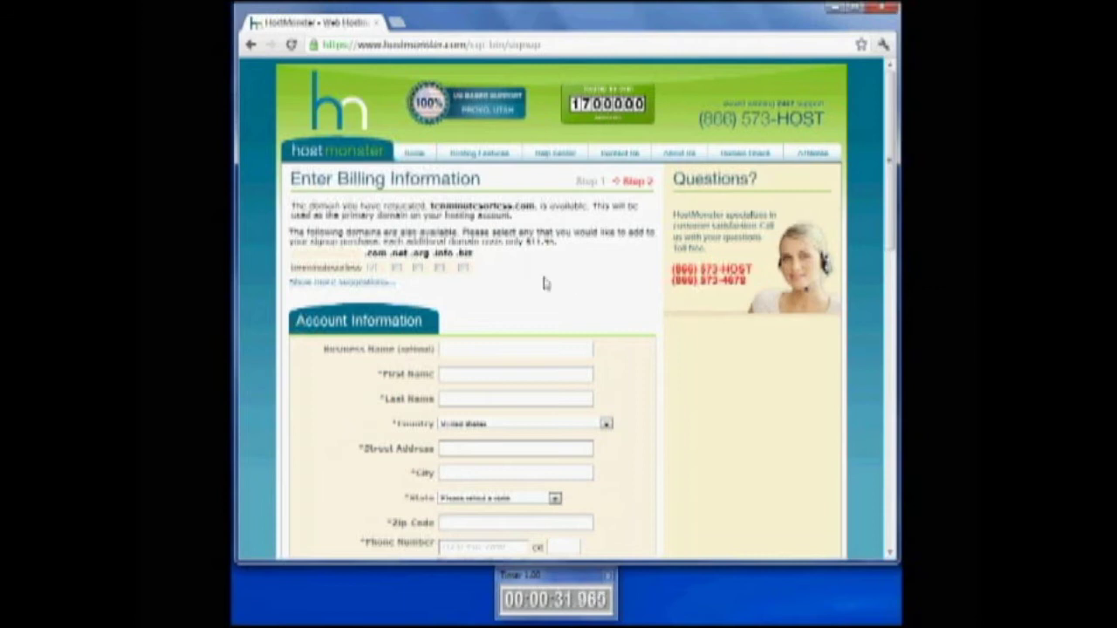
Enter the account holder's first name, address details, phone and contact e-mail
scroll(544, 282, down, 5)
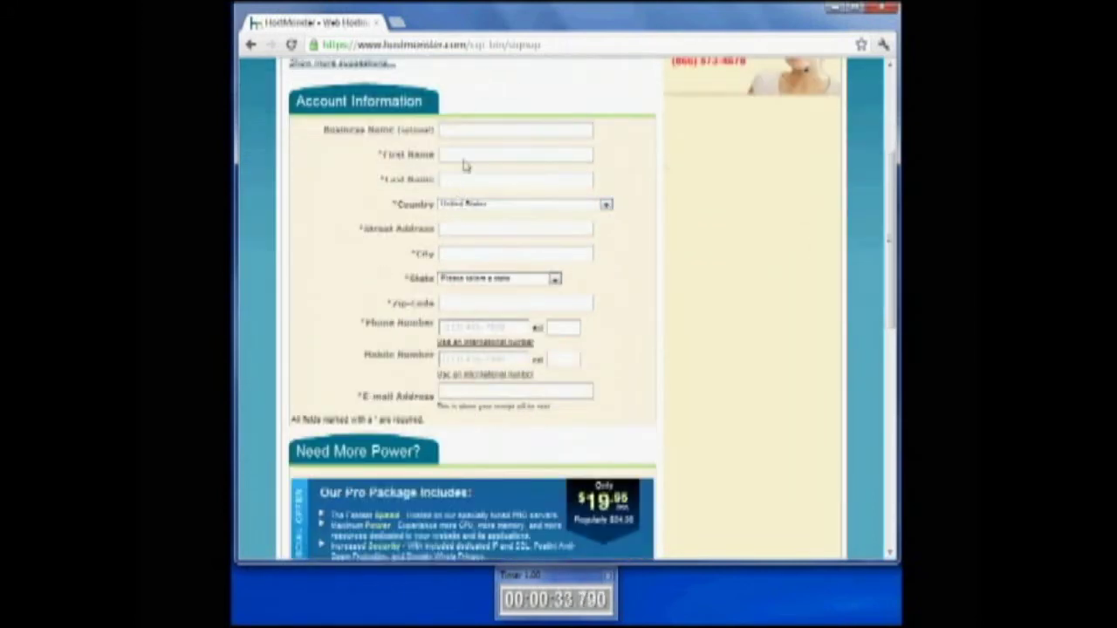
click(461, 155)
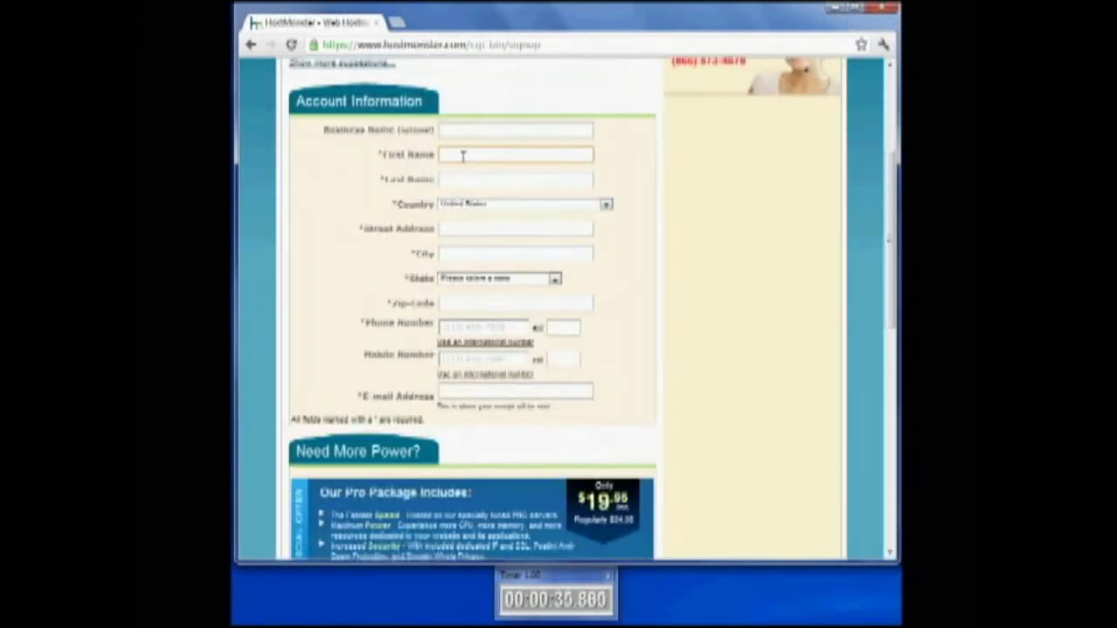
text(J)
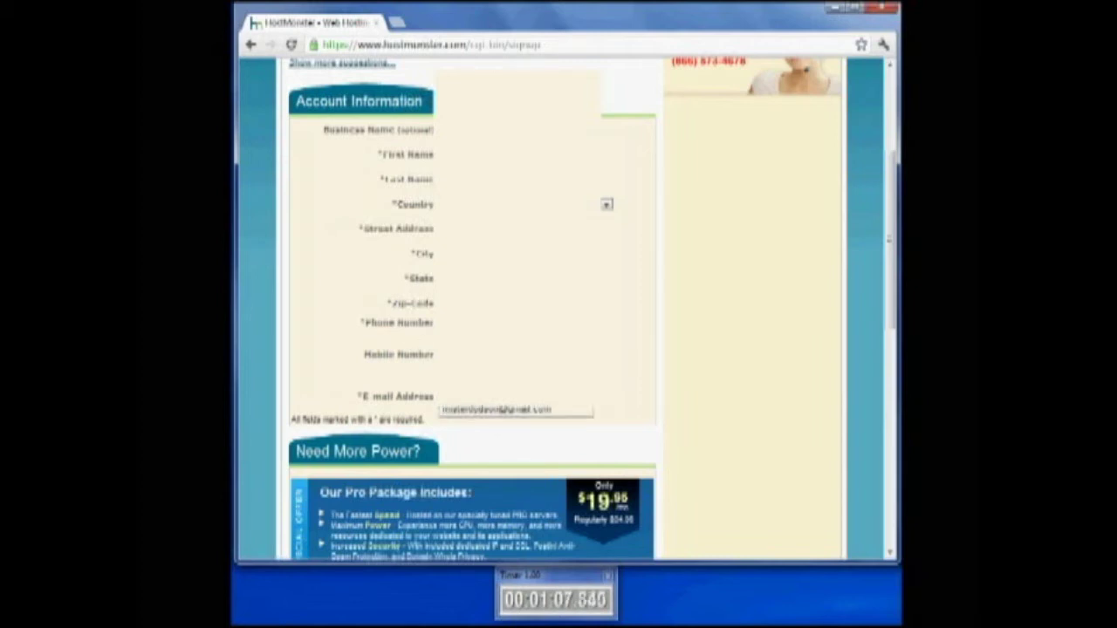
click(535, 410)
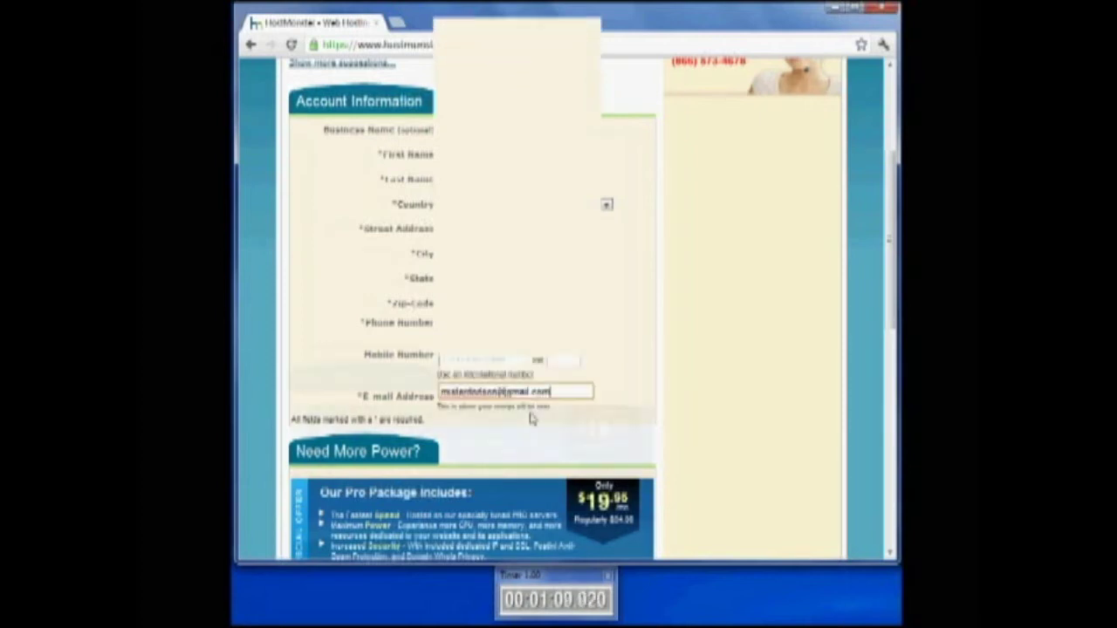
Choose the 12 Month account plan
scroll(531, 416, down, 5)
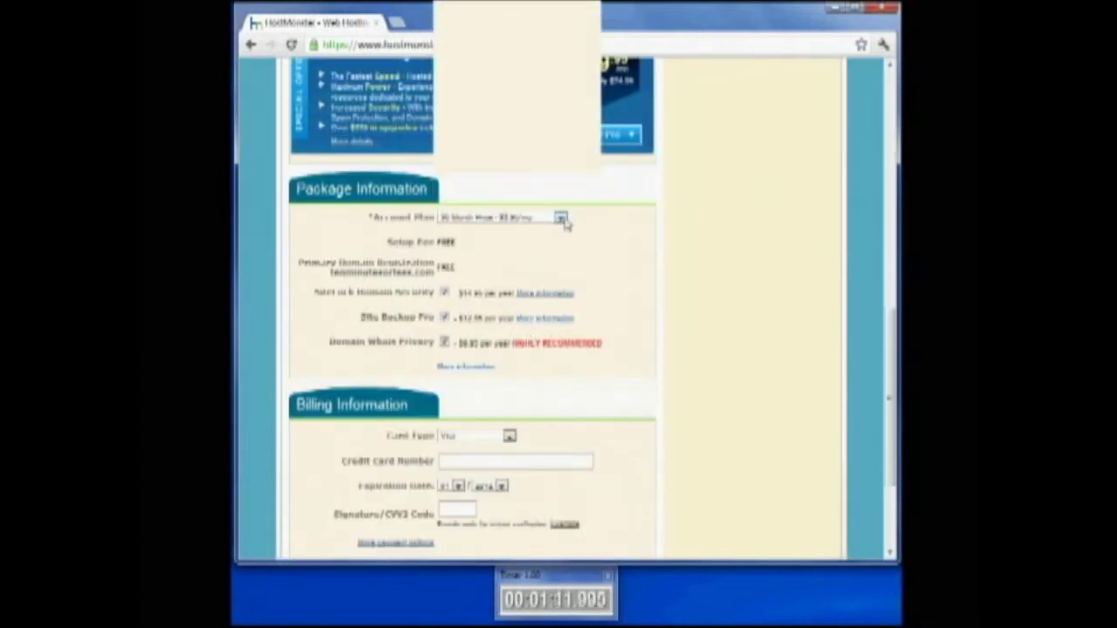
click(560, 217)
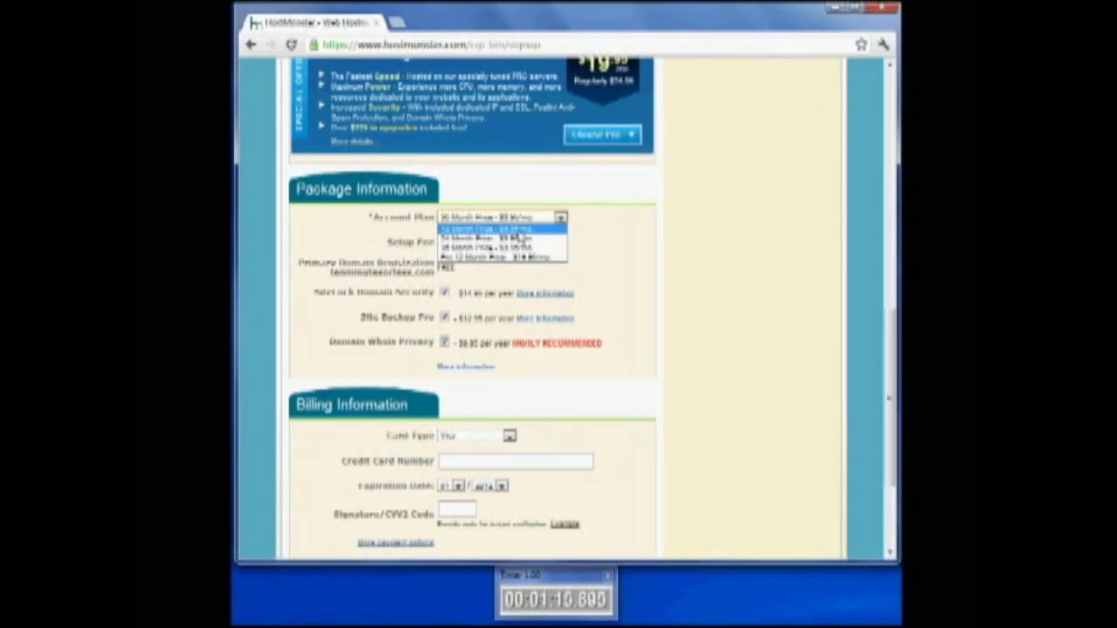
click(519, 229)
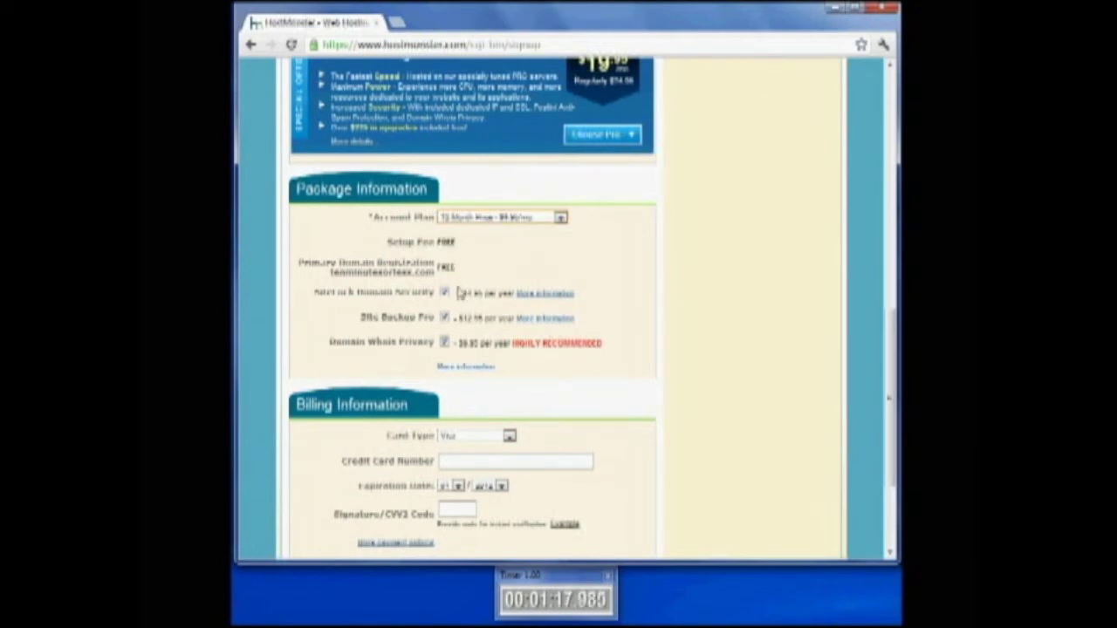
Untick the domain security, Site Backup Pro and Domain Whois Privacy add-ons
click(445, 293)
click(444, 319)
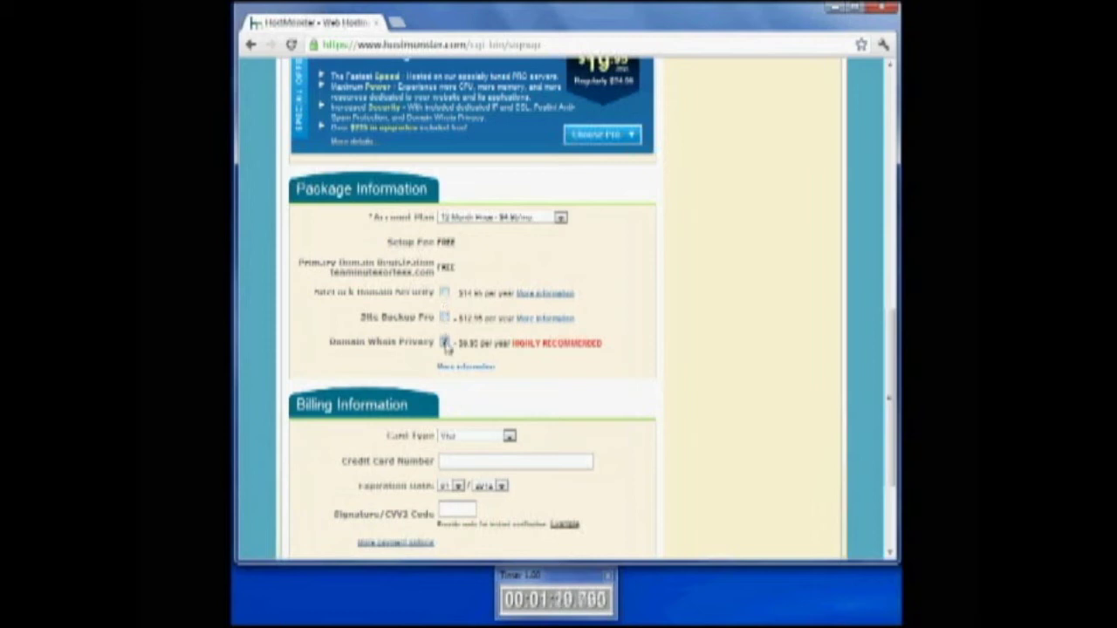
click(444, 342)
scroll(562, 417, down, 3)
scroll(563, 417, down, 1)
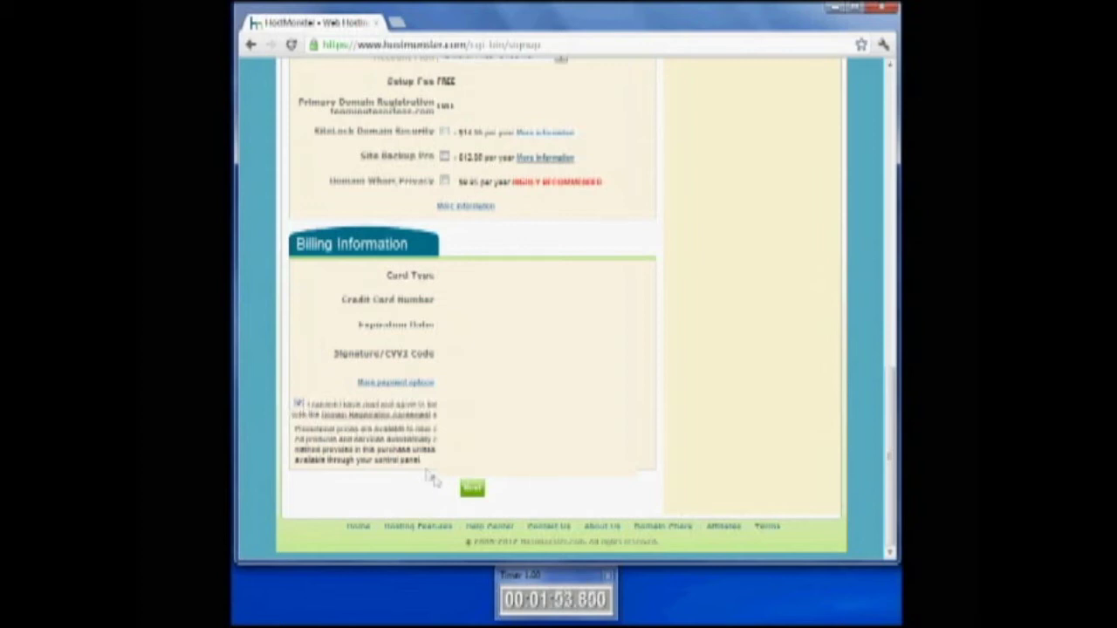
Submit the signup, finish without upgrades, and open the Create your password page
click(472, 488)
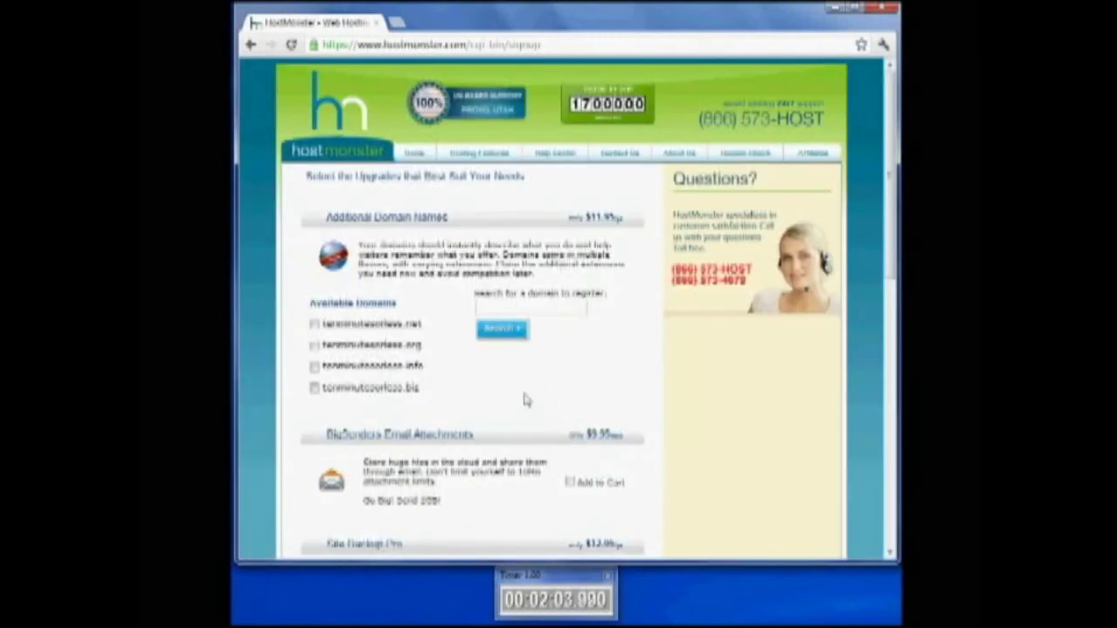
scroll(593, 344, down, 3)
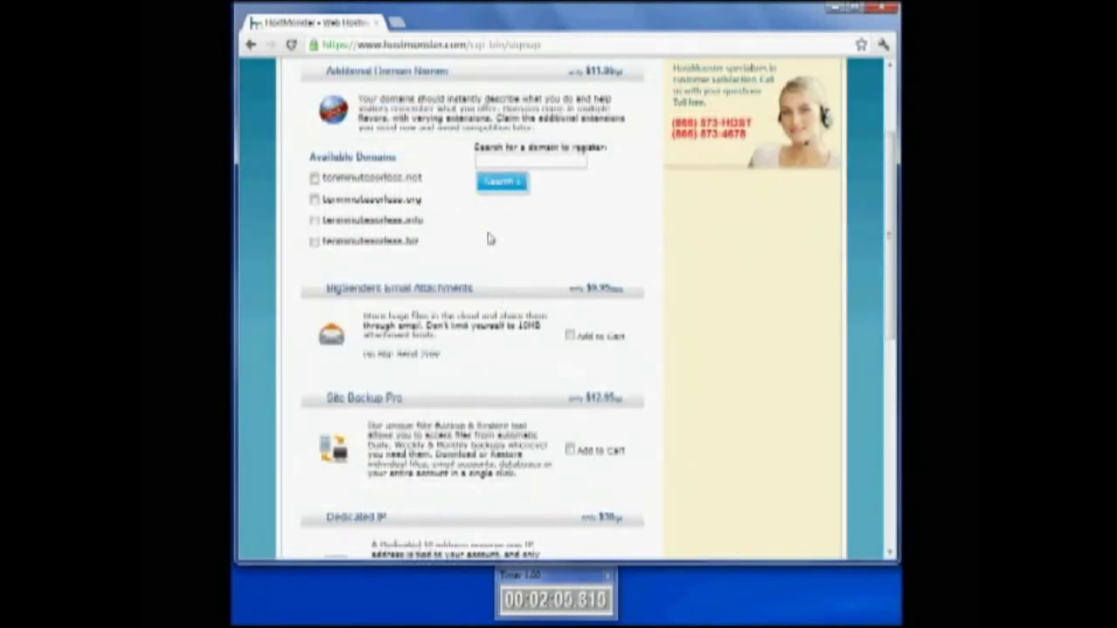
scroll(489, 239, down, 2)
scroll(489, 238, down, 6)
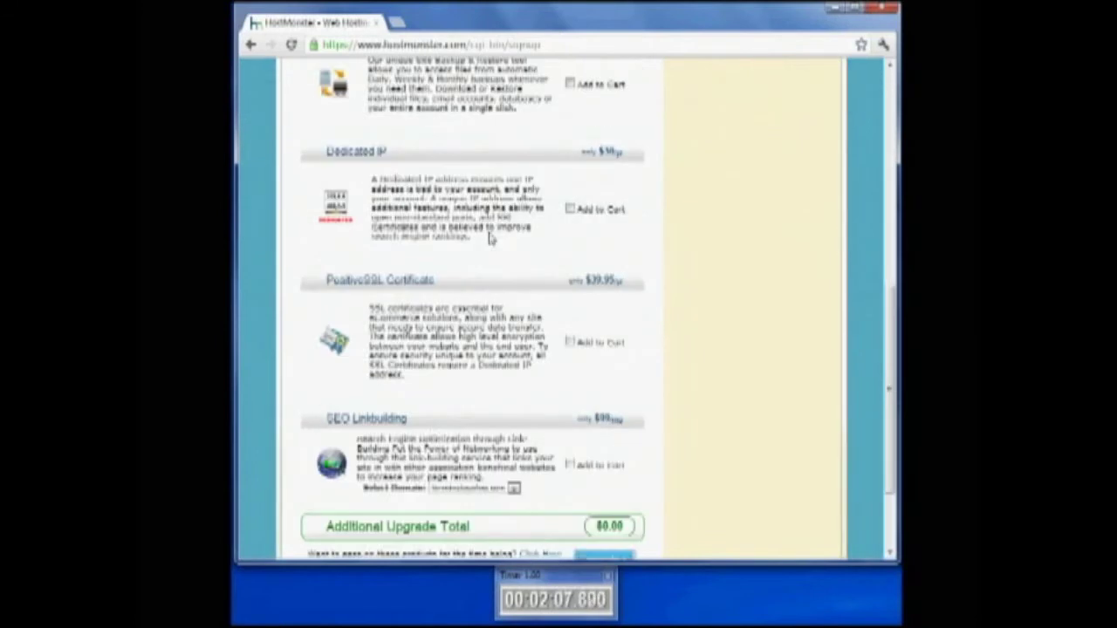
scroll(490, 238, down, 3)
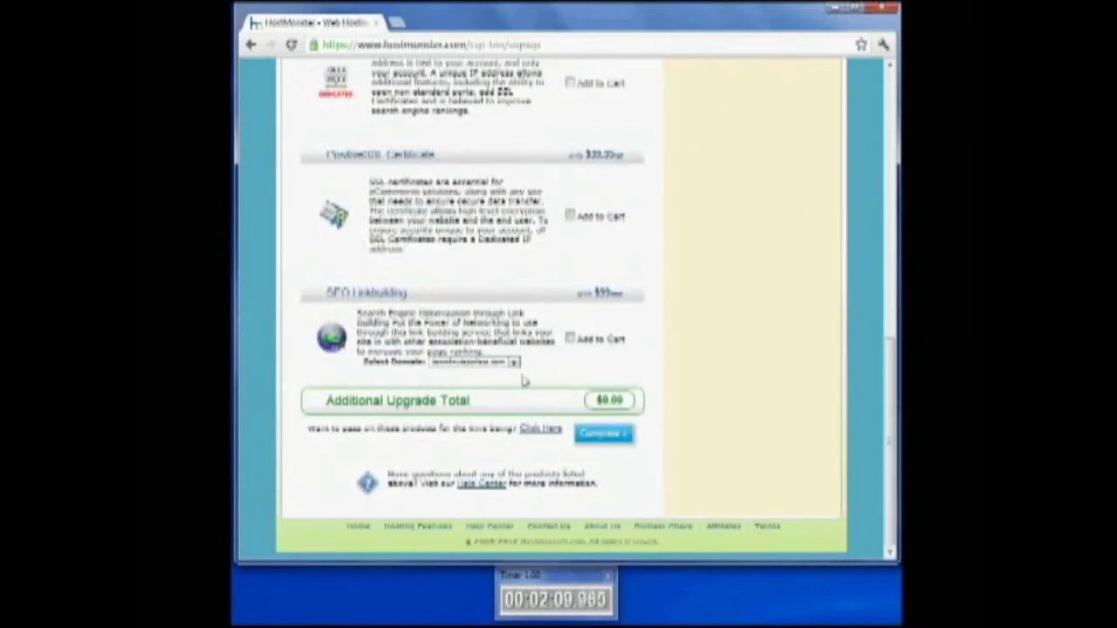
click(609, 439)
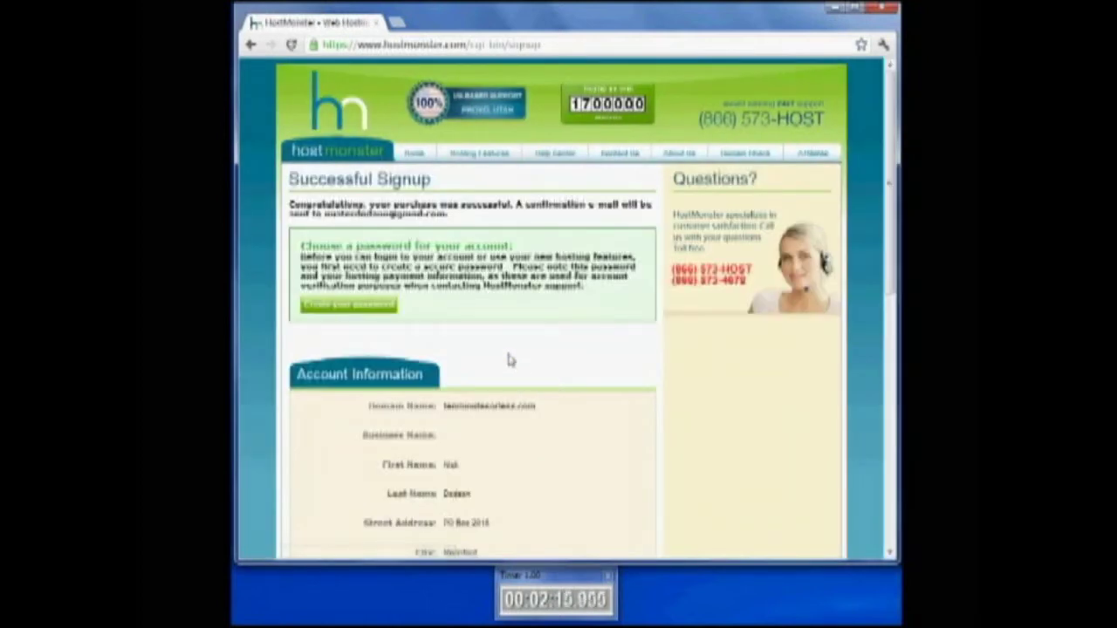
click(348, 305)
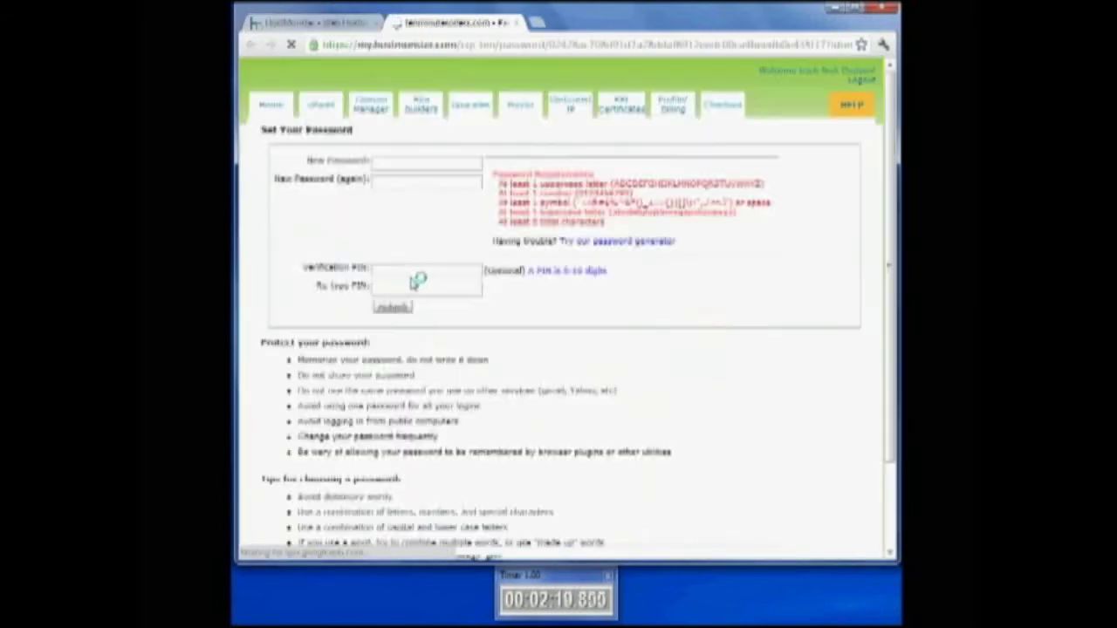
Enter and confirm a new account password, then save it
click(397, 165)
text(Abcd)
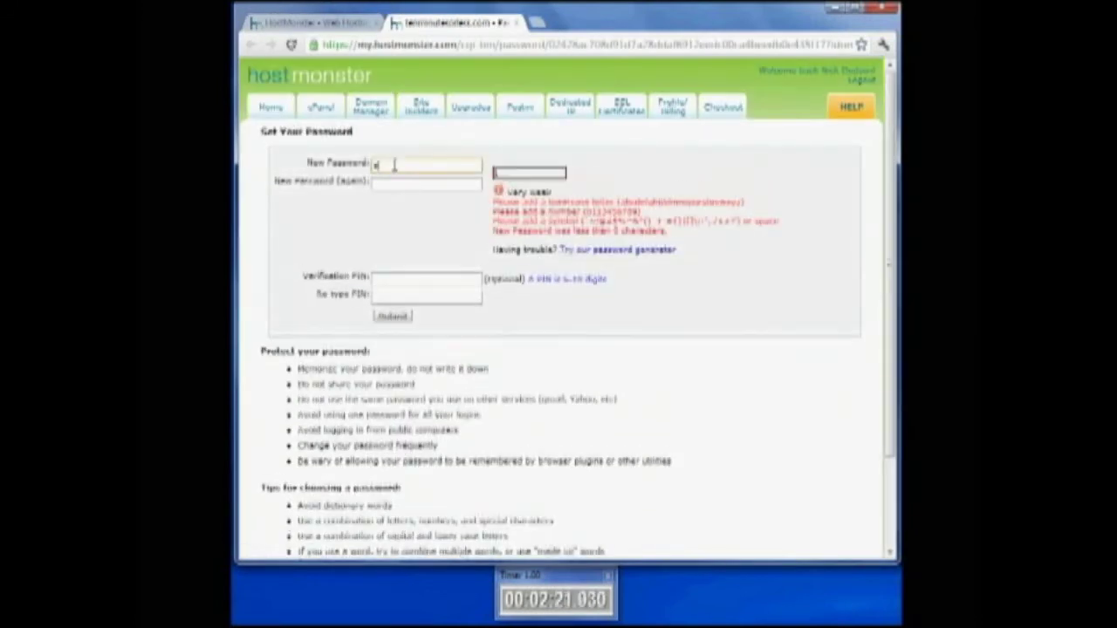
text(12345)
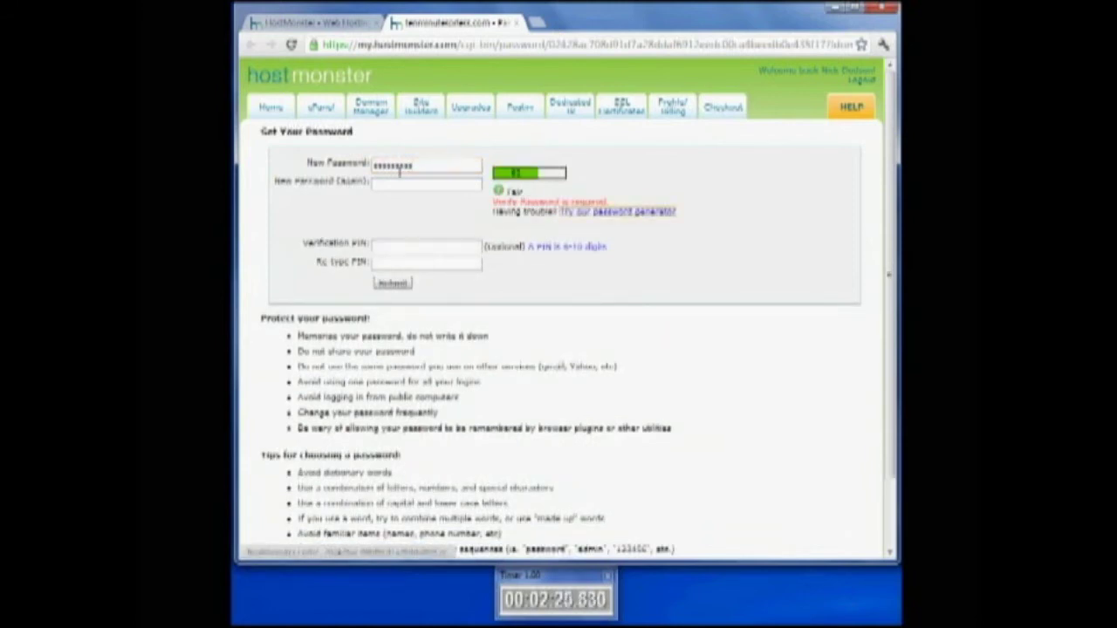
click(407, 187)
text(Abcd12)
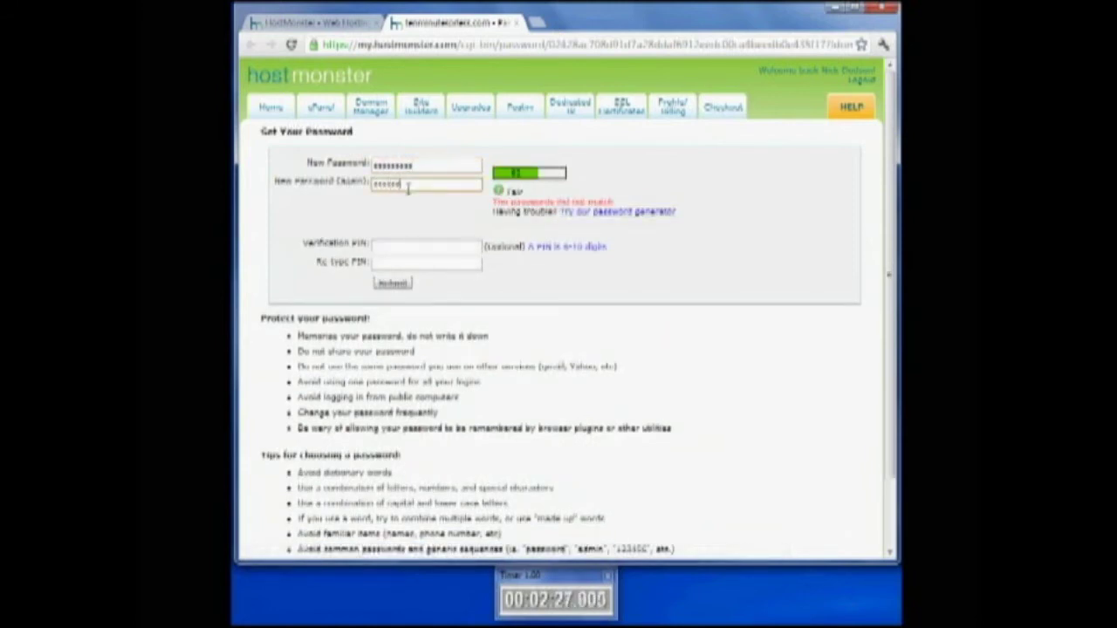
text(345)
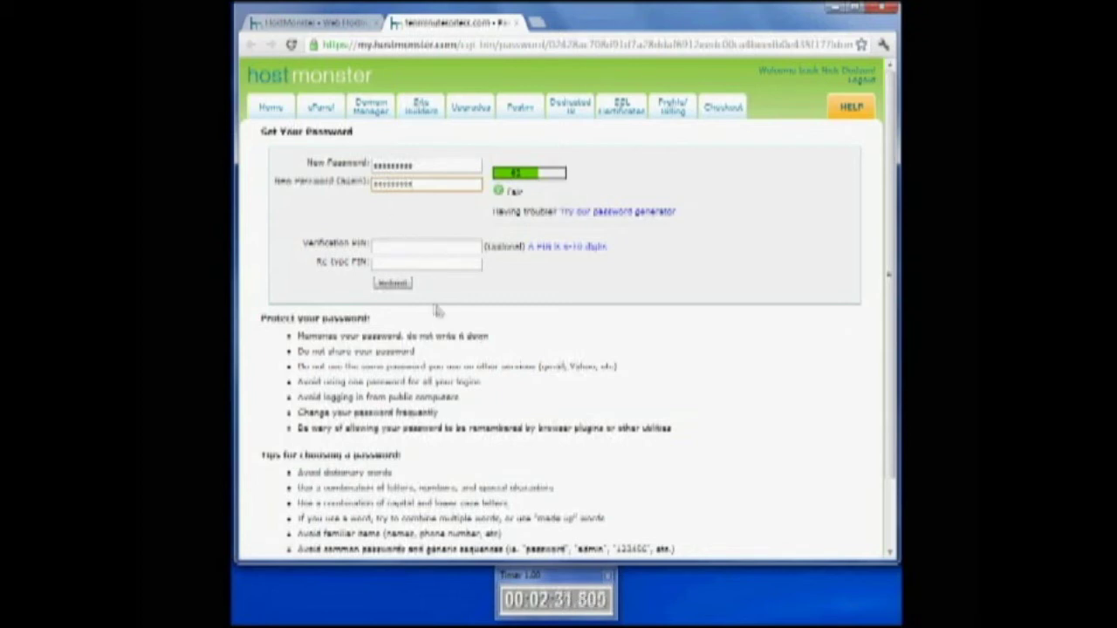
click(395, 286)
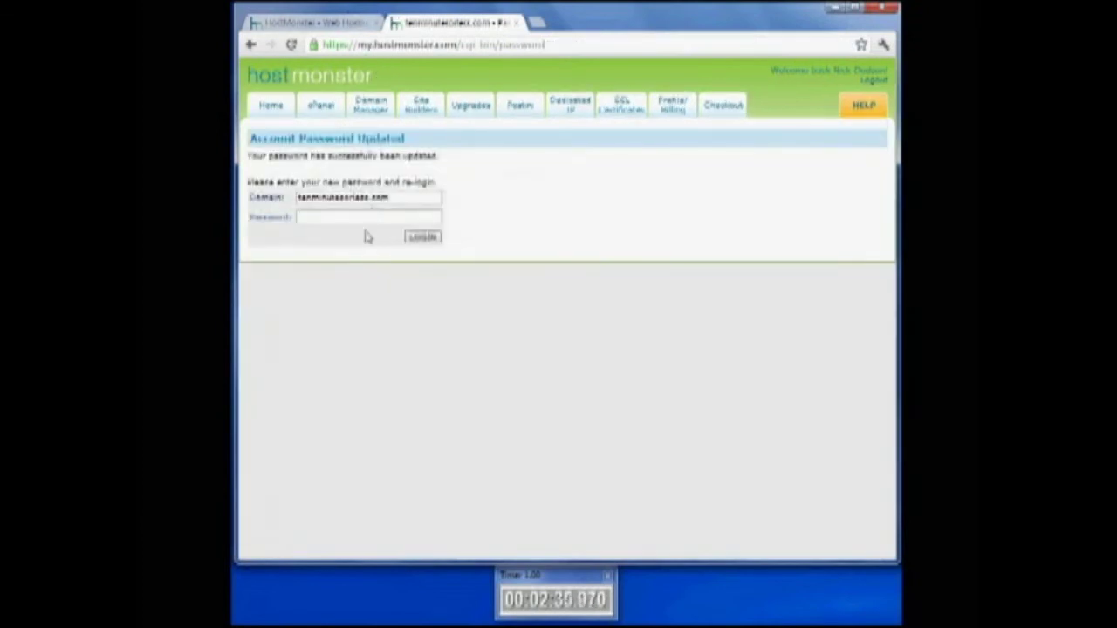
Log back into the hosting account with the new password
click(356, 215)
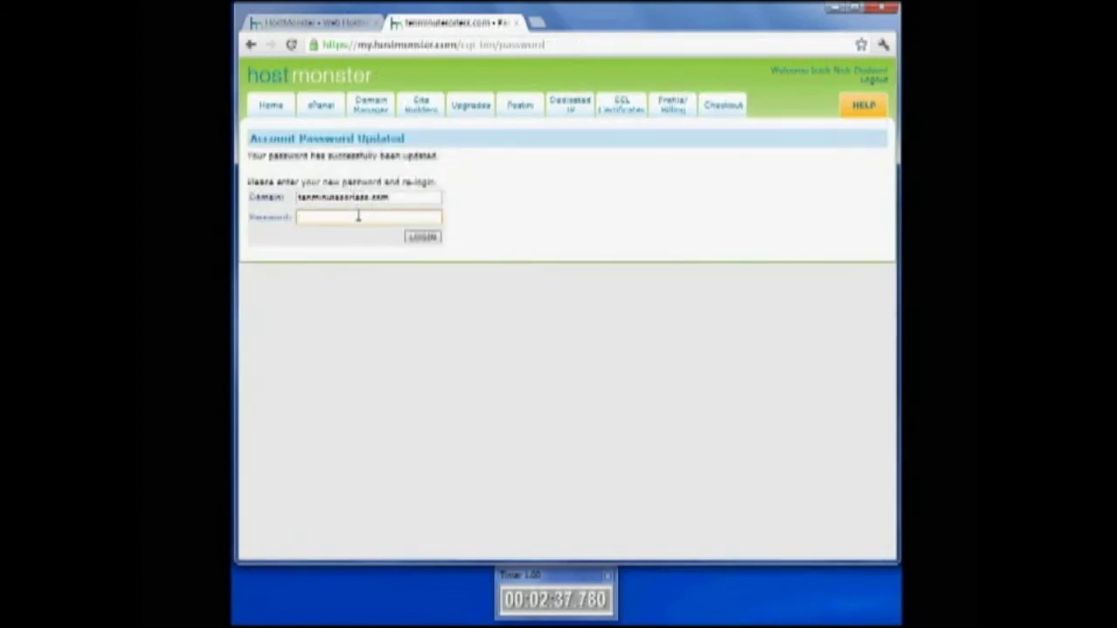
text(••••••••••)
click(423, 237)
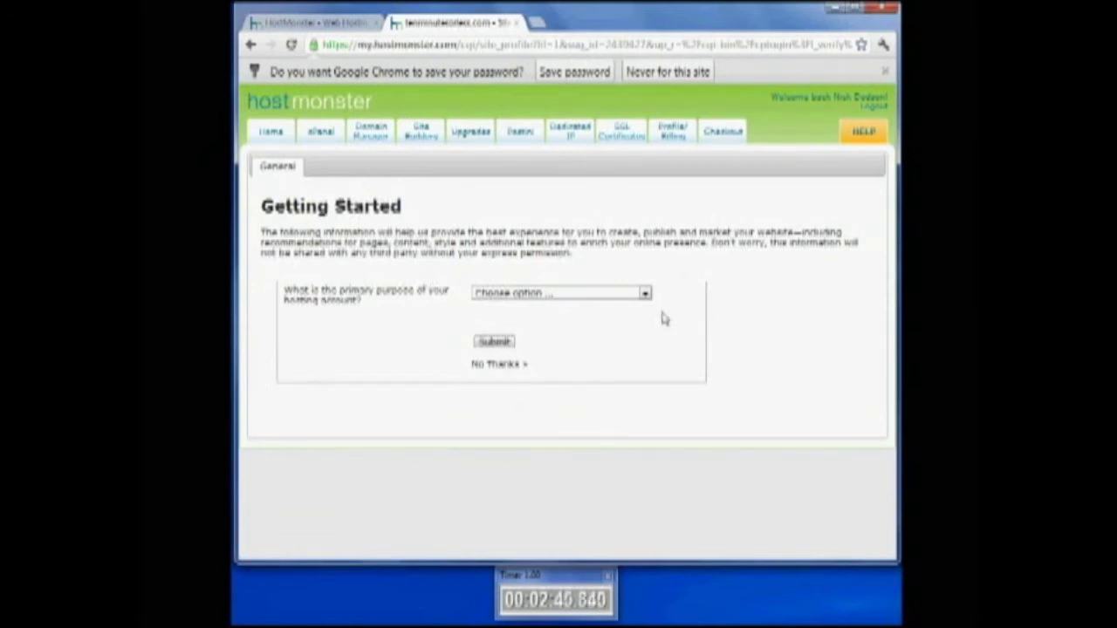
Skip the getting-started questionnaire and permanently dismiss the cPanel welcome prompt
click(500, 365)
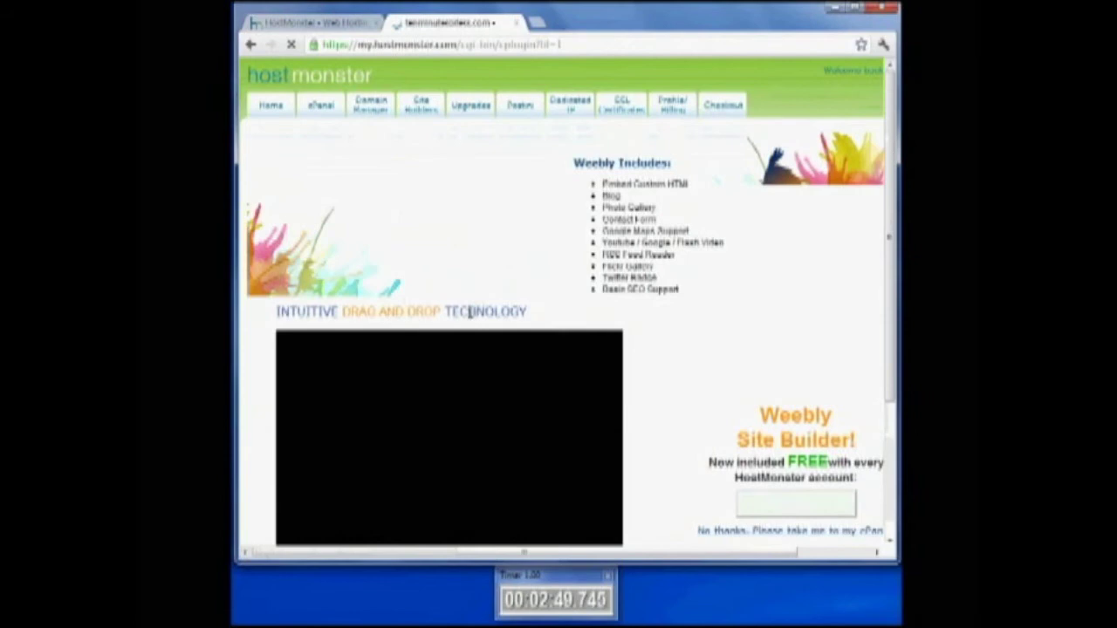
click(319, 106)
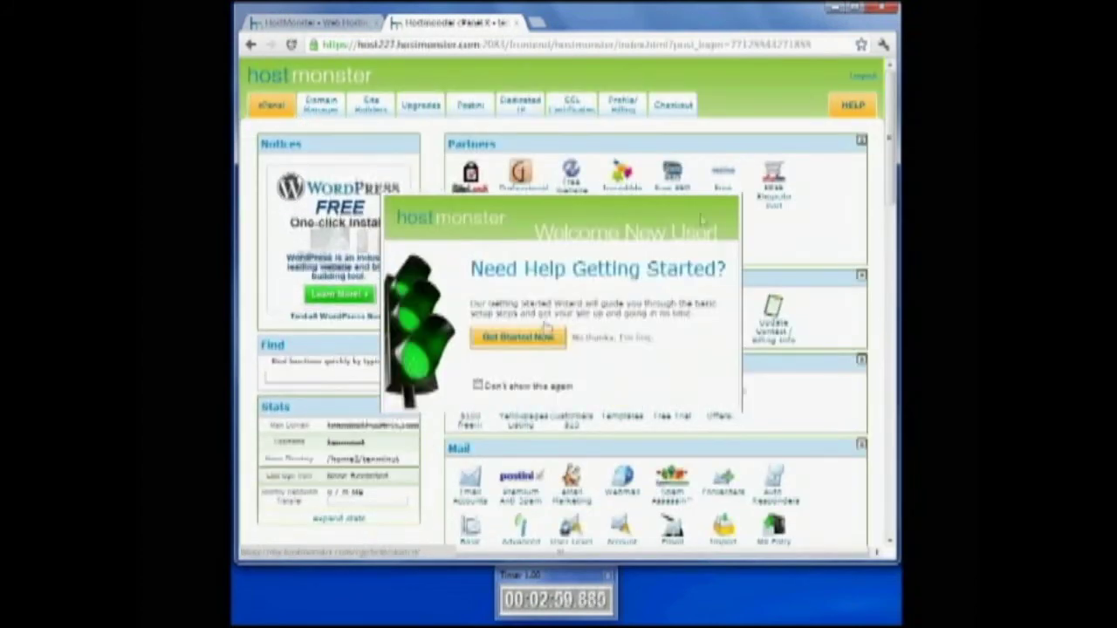
click(478, 385)
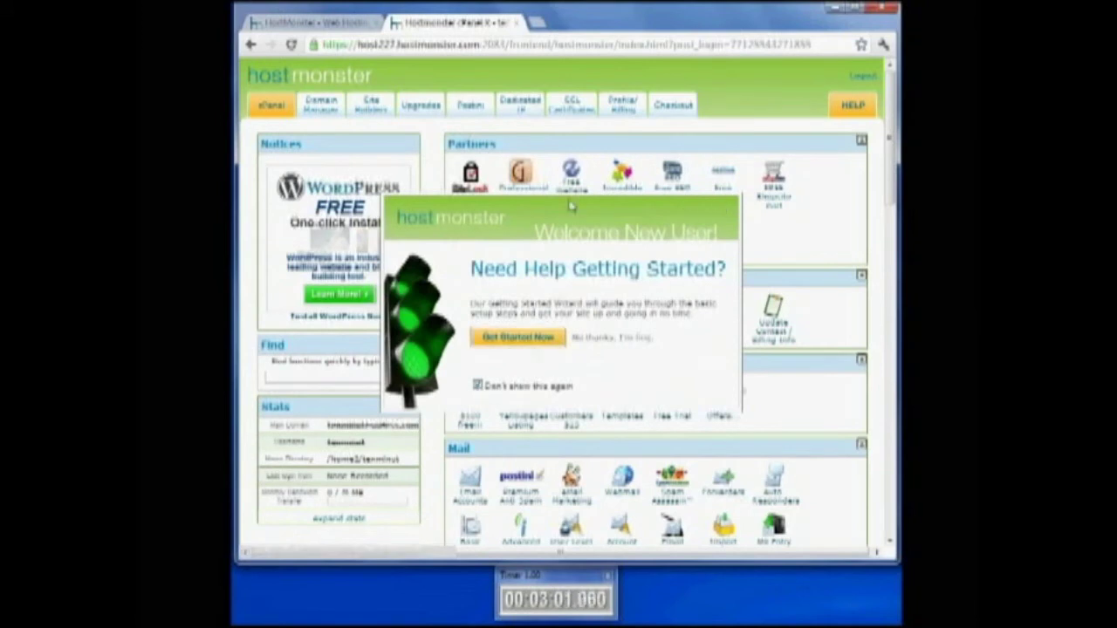
click(621, 337)
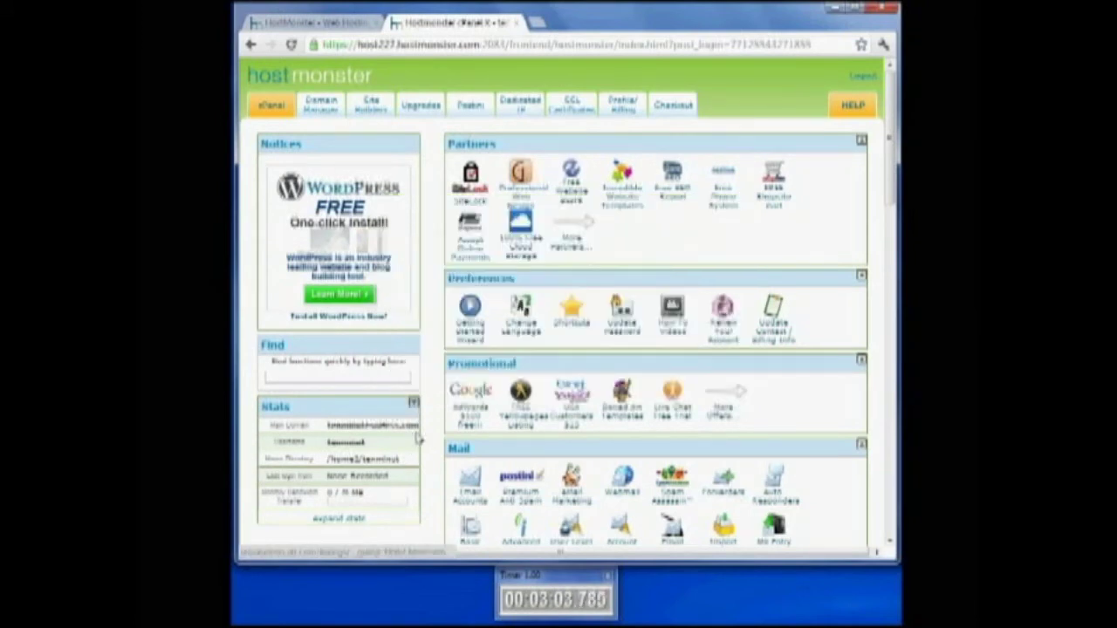
Launch the WordPress installer from the Site Builders section
scroll(445, 369, down, 5)
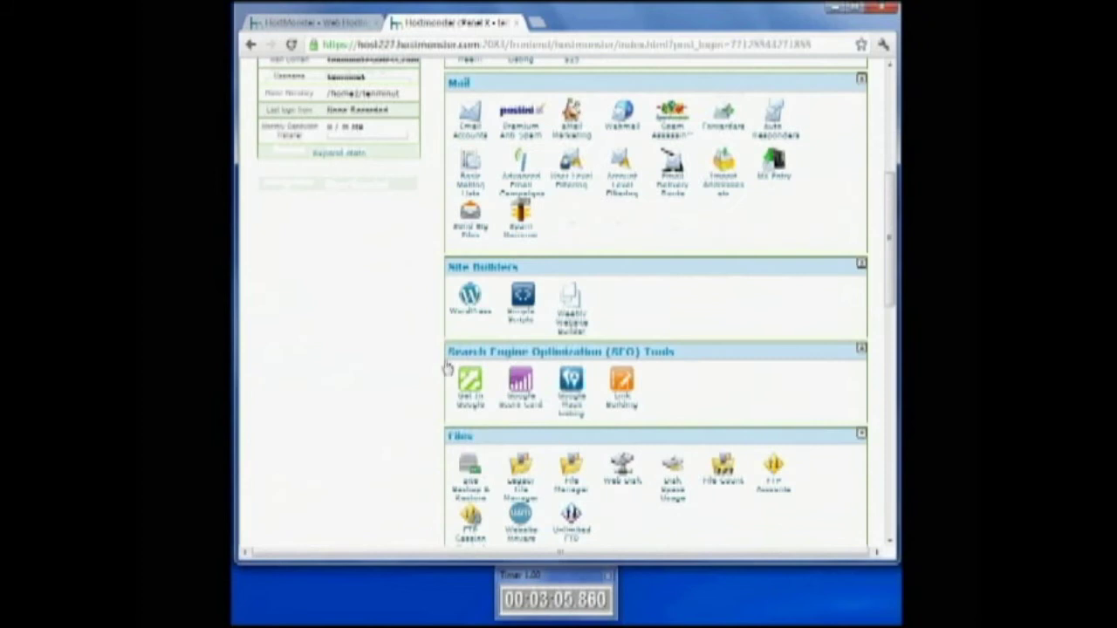
scroll(445, 368, down, 1)
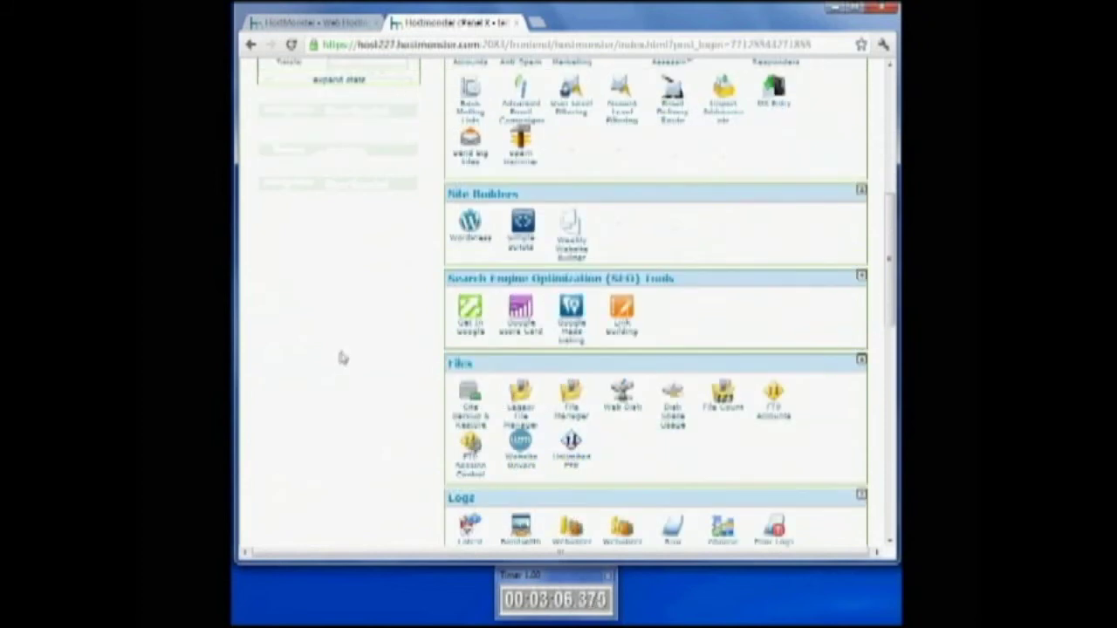
click(471, 235)
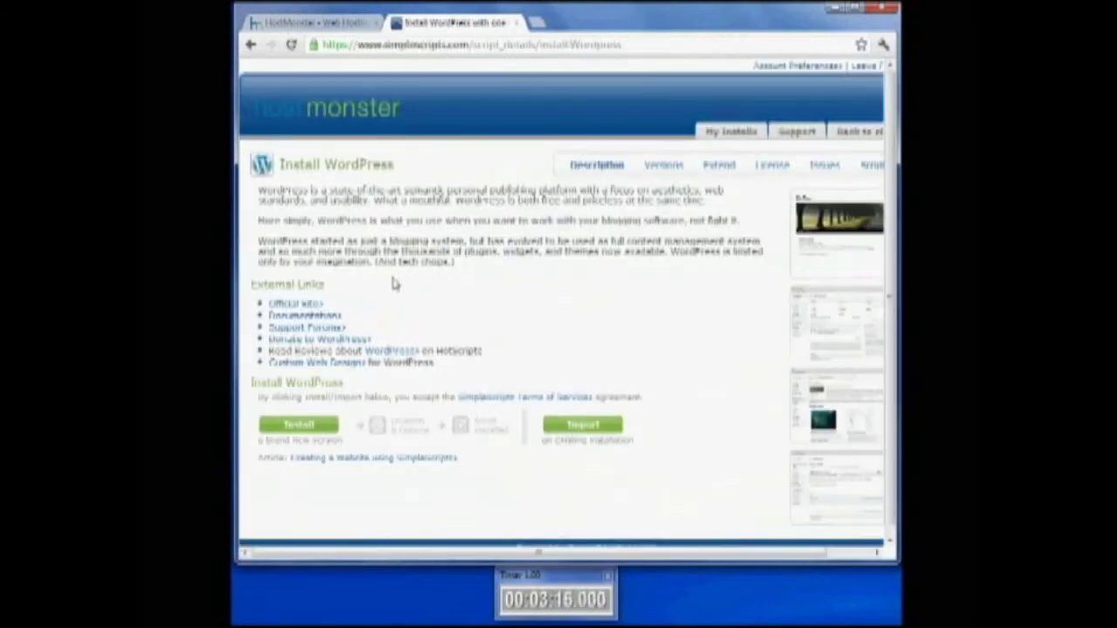
Install WordPress fresh without Cashie Commerce and Wiziapp, accepting the GPLv2 terms
click(301, 427)
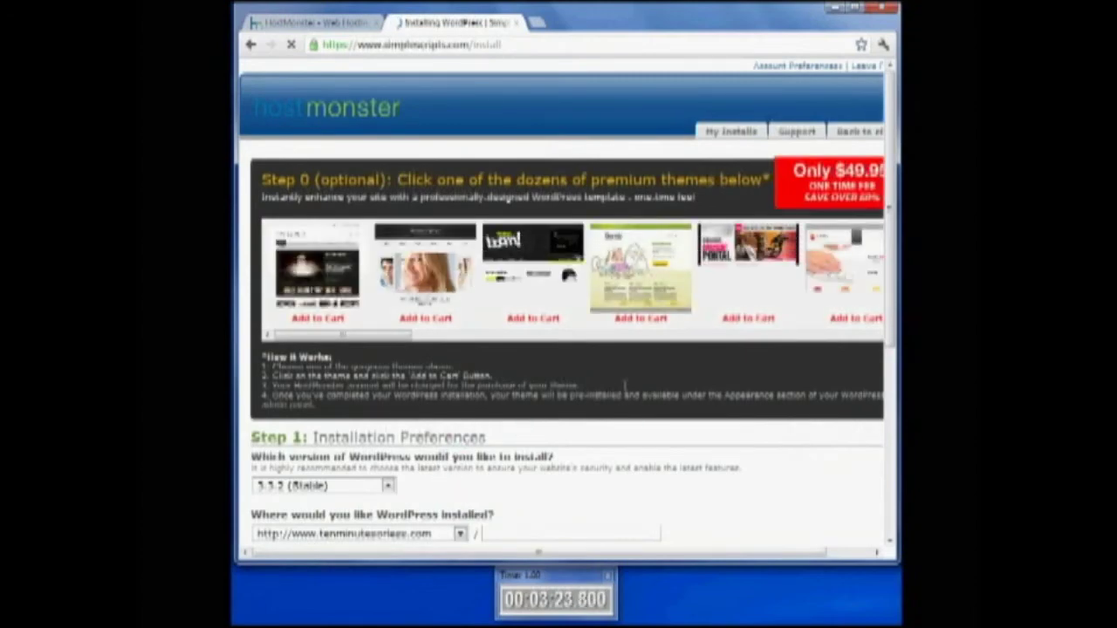
scroll(617, 395, down, 5)
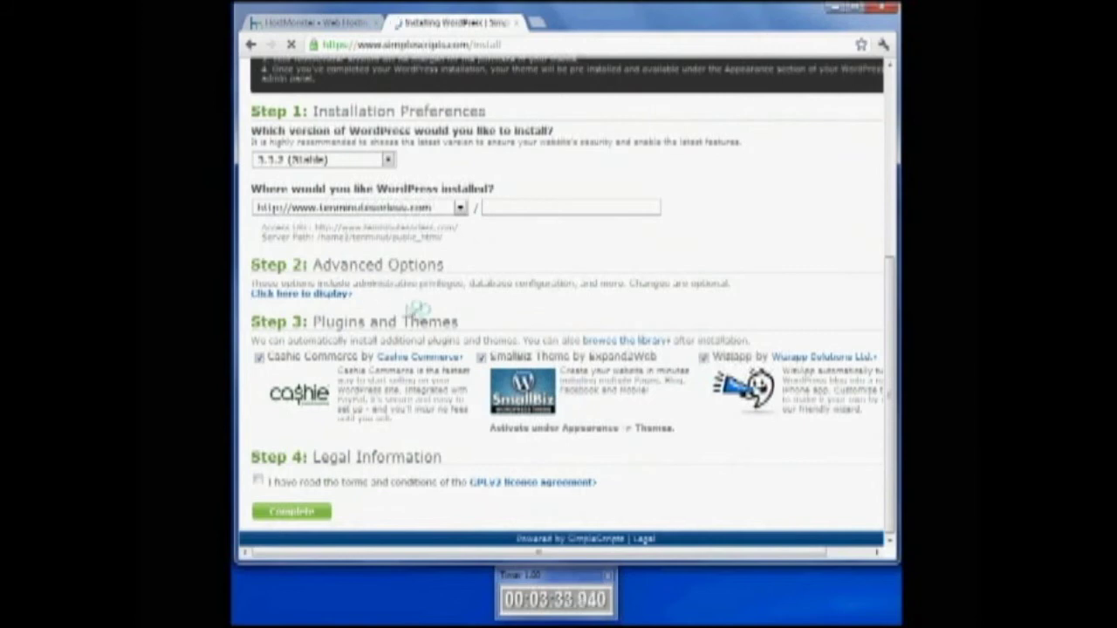
click(259, 358)
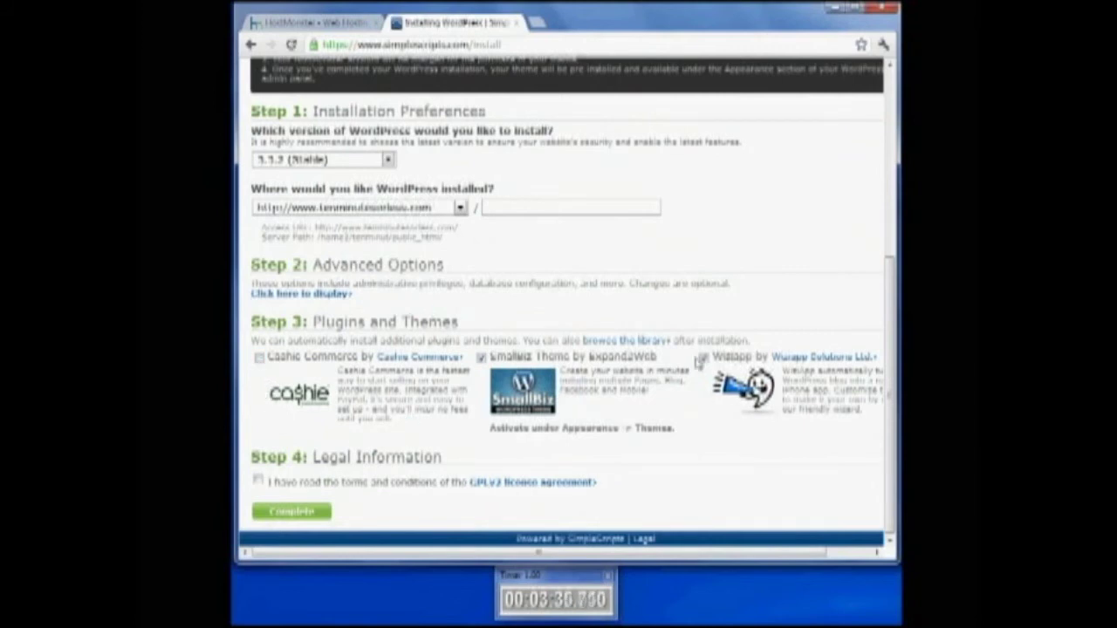
click(703, 358)
click(260, 482)
click(316, 514)
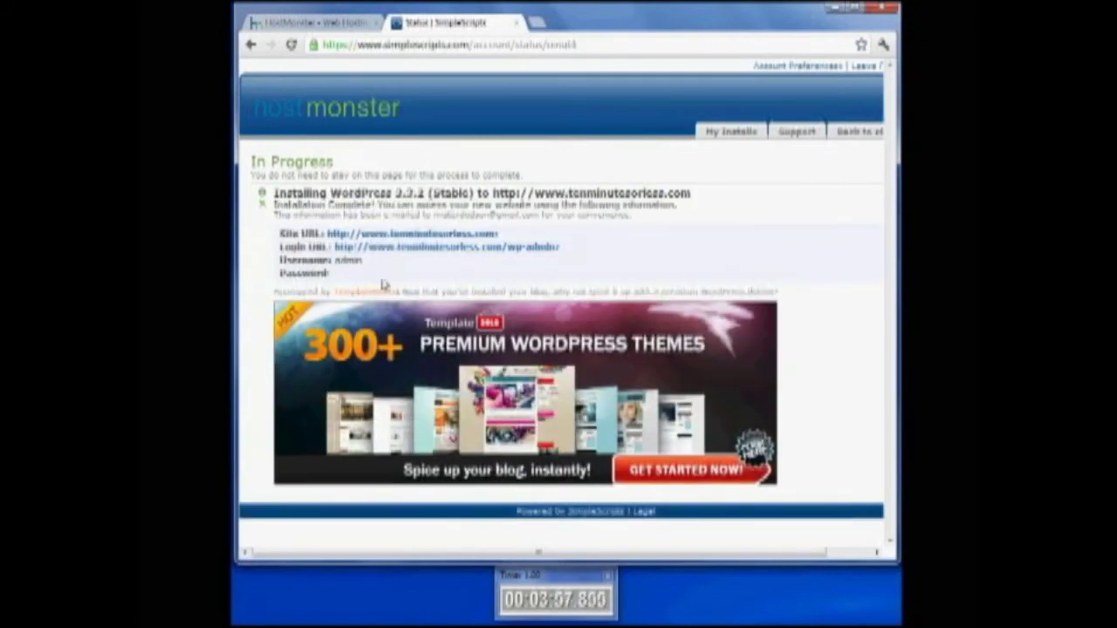
Copy the generated WordPress admin password from the completion page
right_click(364, 277)
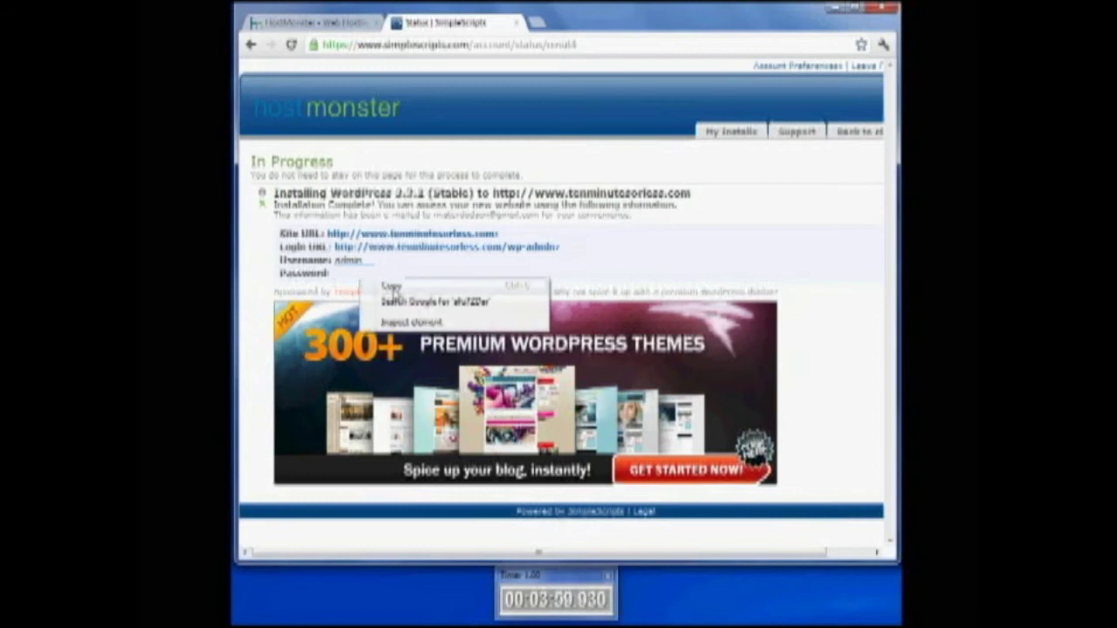
click(393, 288)
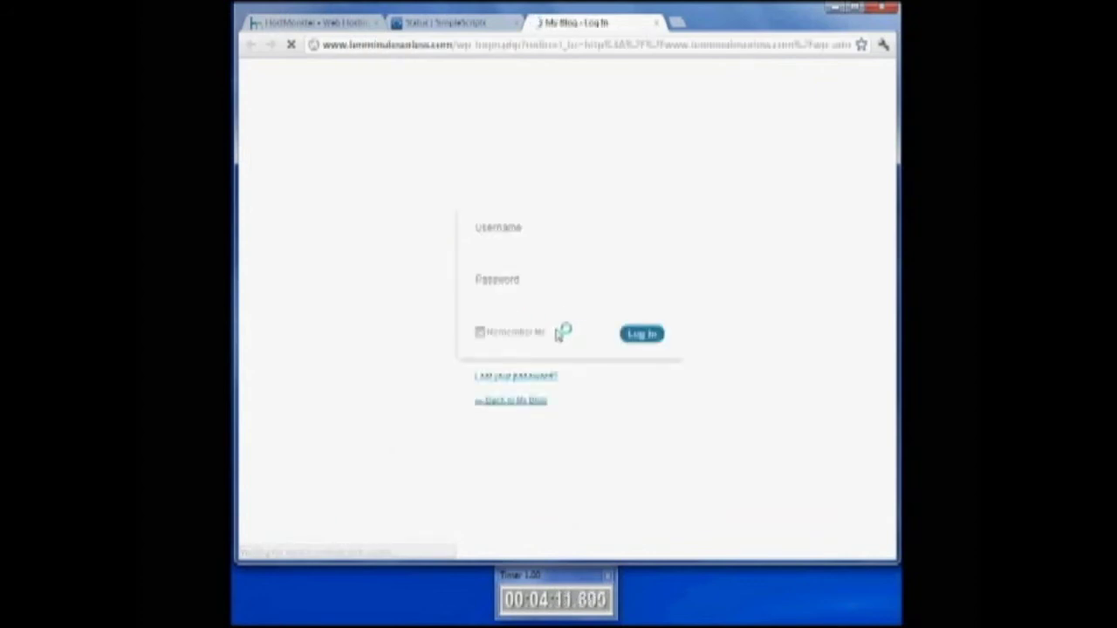
Log into the new WordPress site with the admin username and pasted password
text(admin)
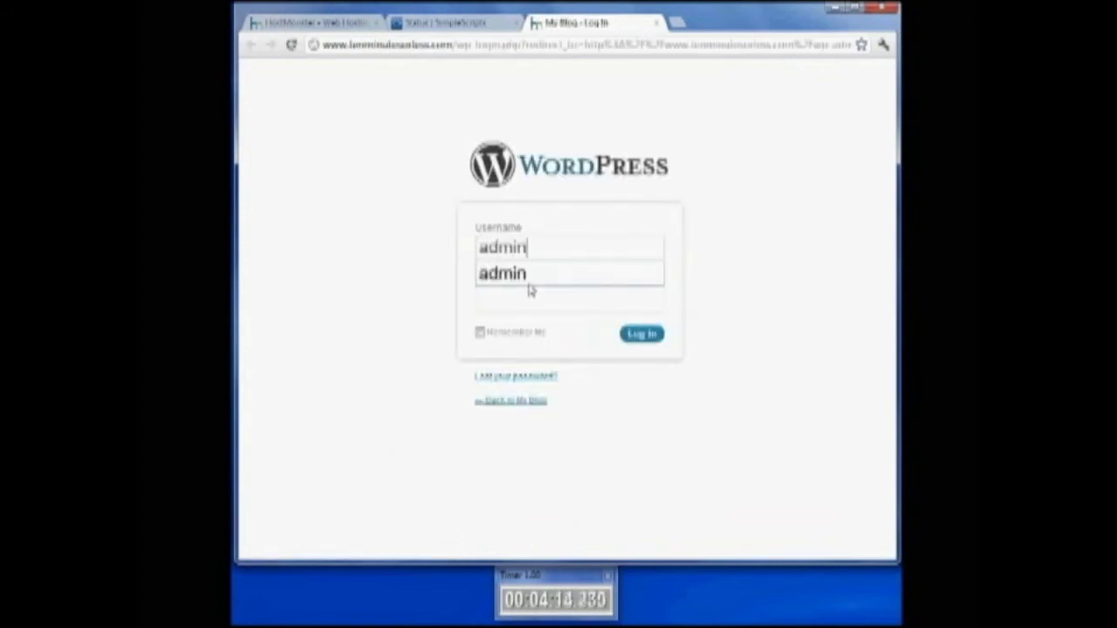
key(Tab)
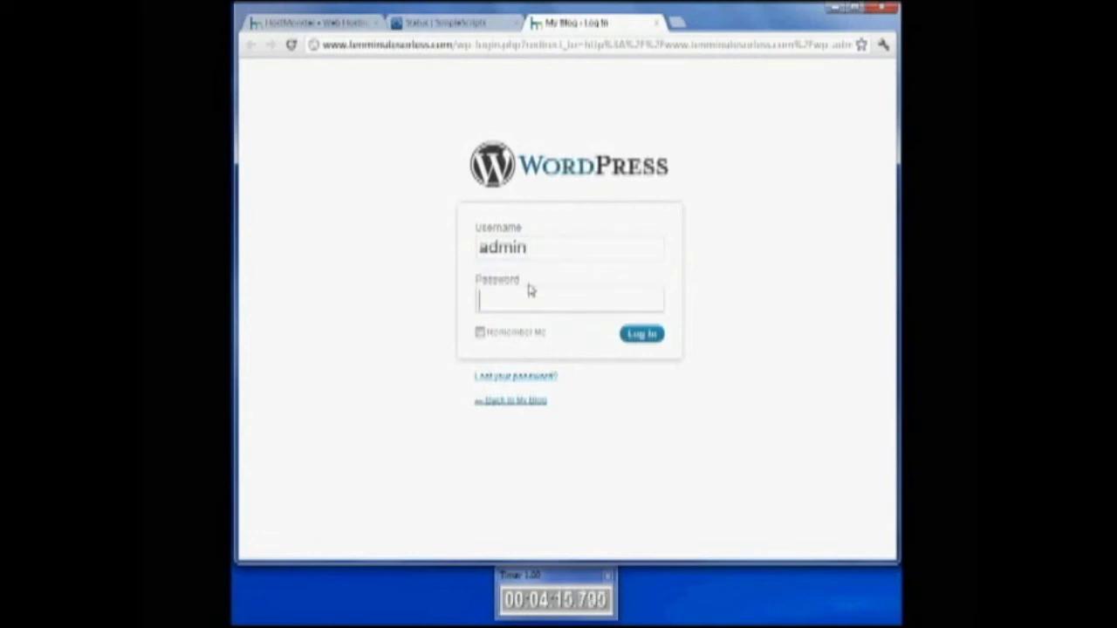
text(********)
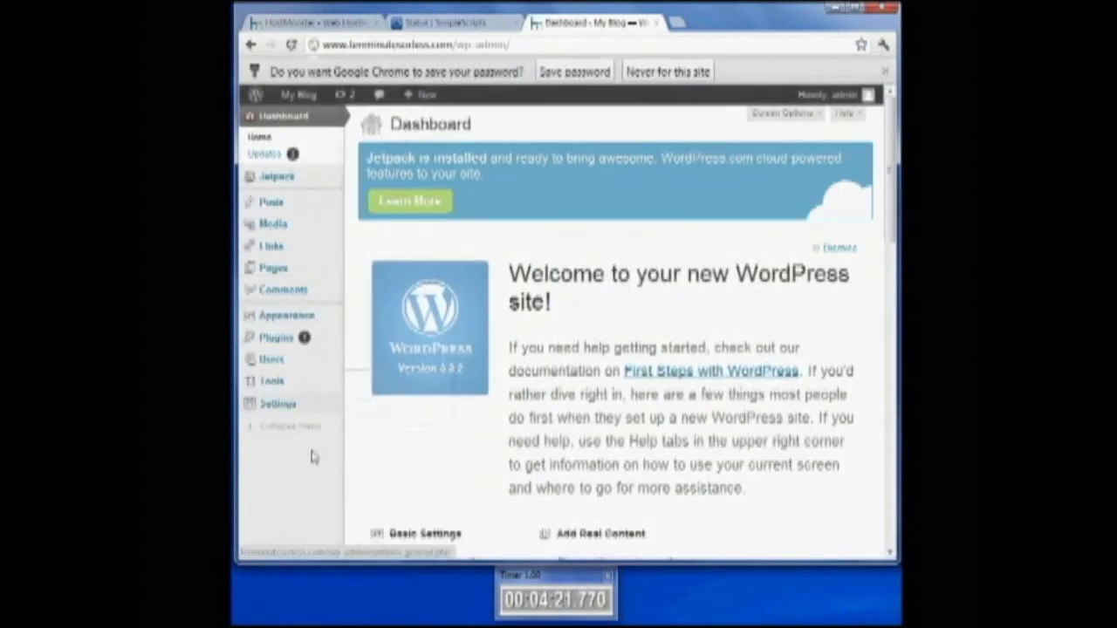
mouse_move(305, 405)
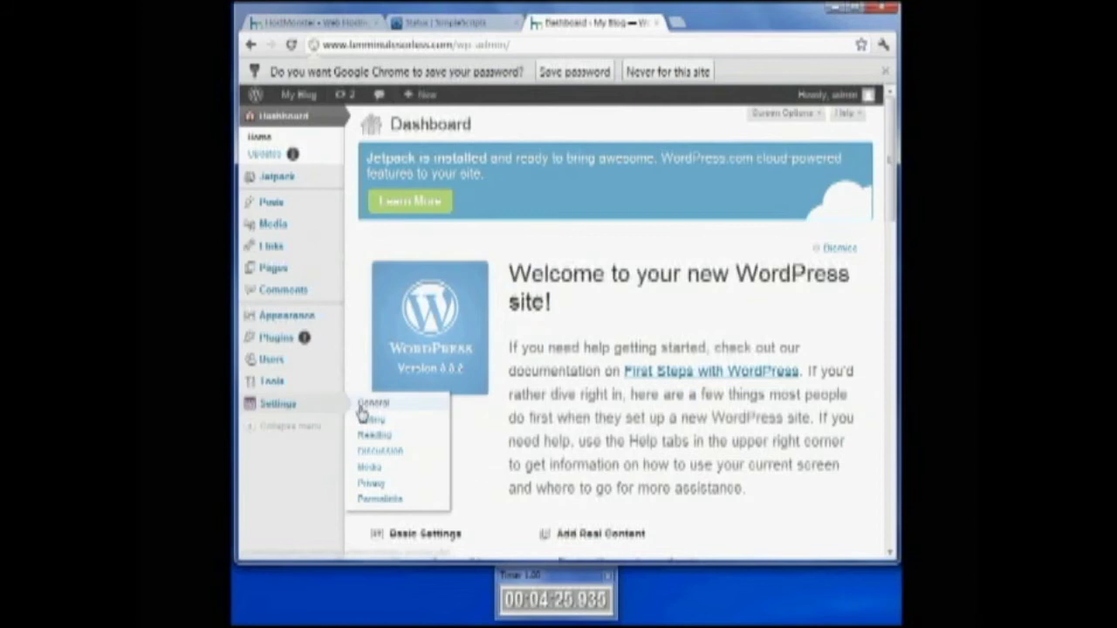
In General Settings, change the site title to 'Ten Minutes Or Less' and tagline to 'Quick Blog Setup'
click(388, 403)
scroll(440, 338, down, 3)
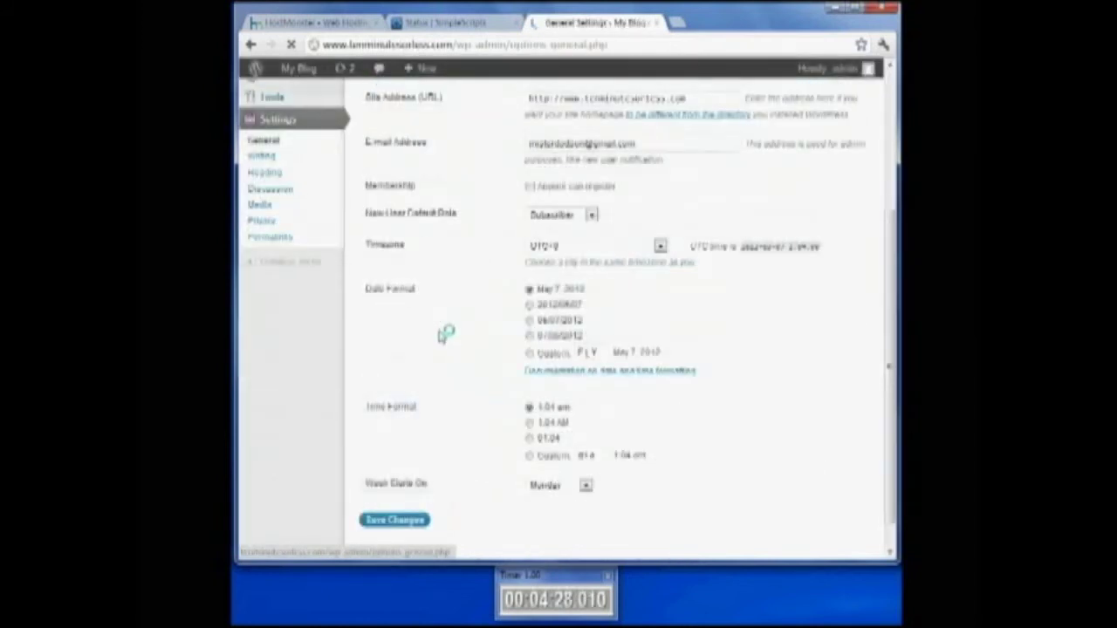
scroll(440, 338, up, 3)
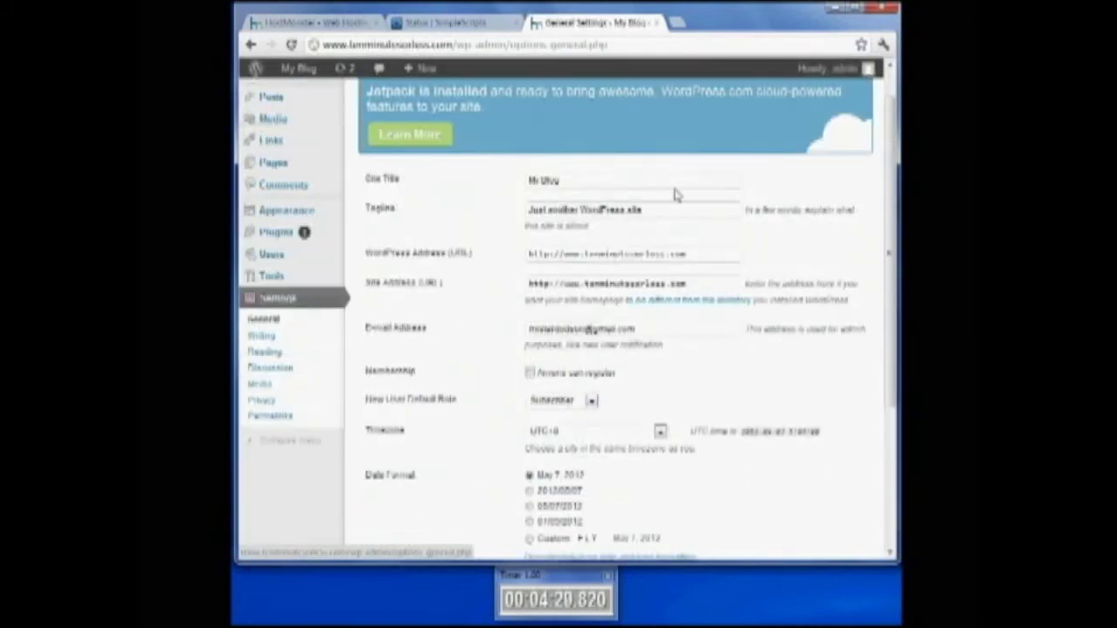
drag(618, 181, 349, 178)
text(Ten Minutes Or Less)
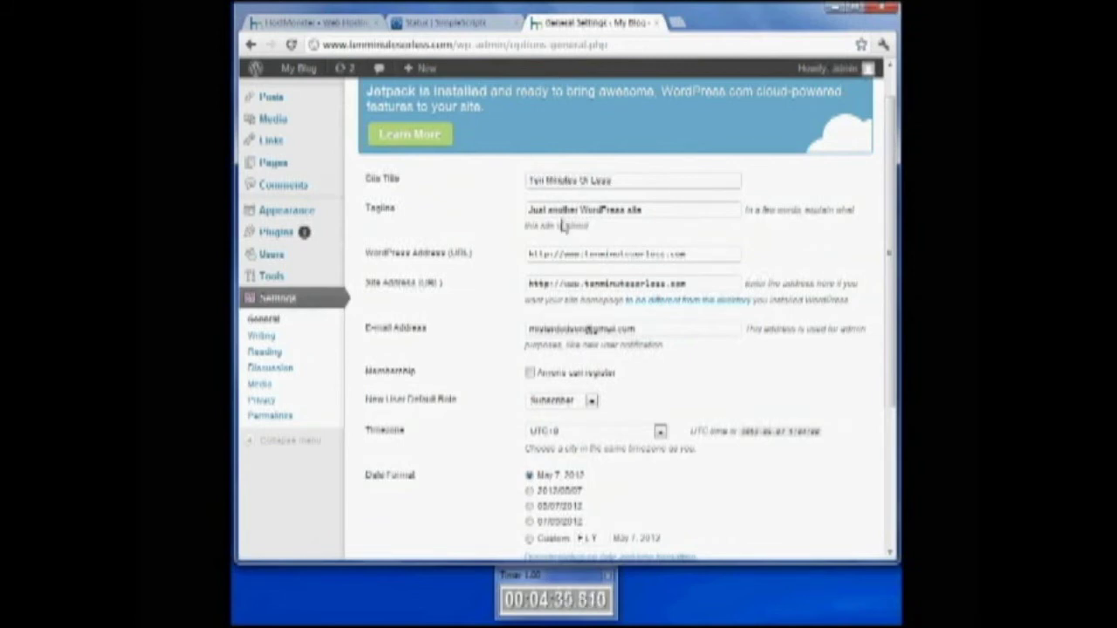
drag(683, 214, 460, 214)
text(Quick Blog Setup)
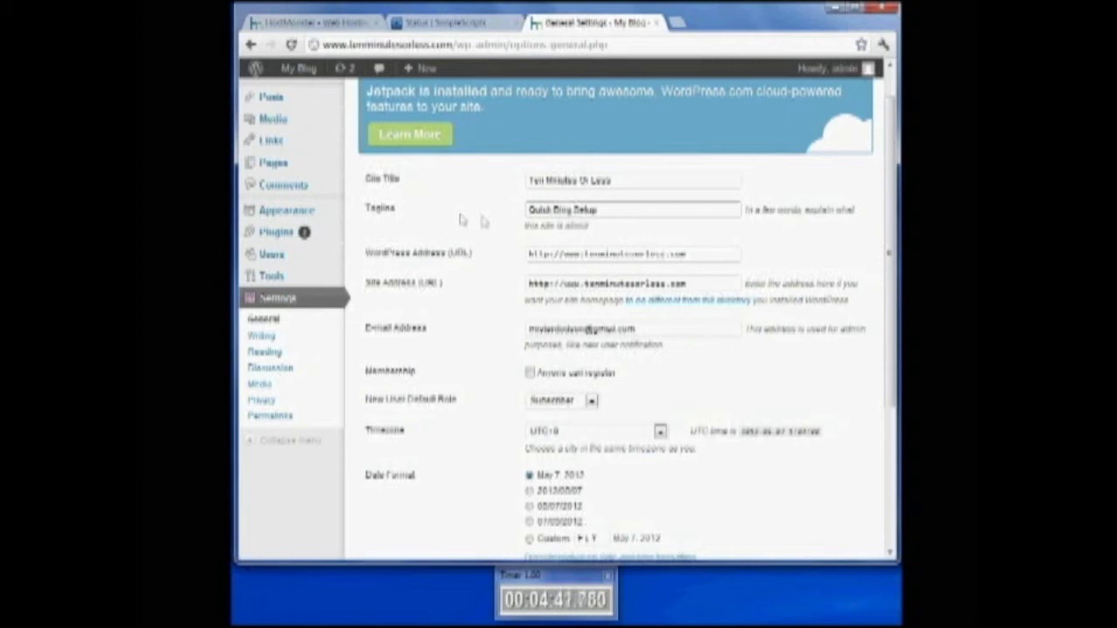
scroll(491, 391, down, 3)
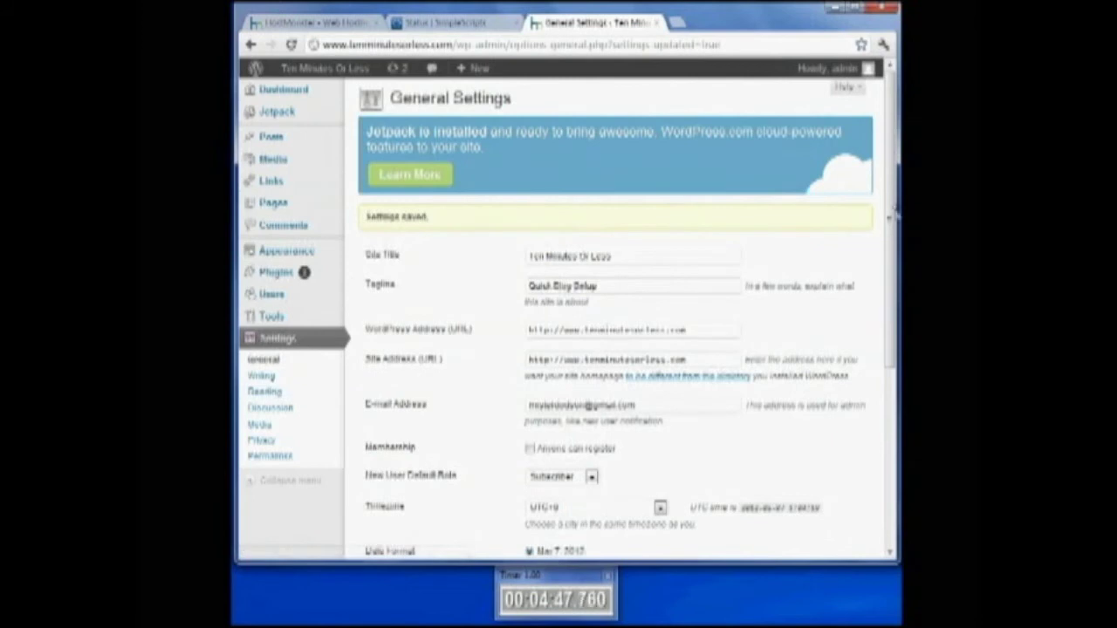
Activate the SmallBiz theme from the installed themes list
mouse_move(279, 252)
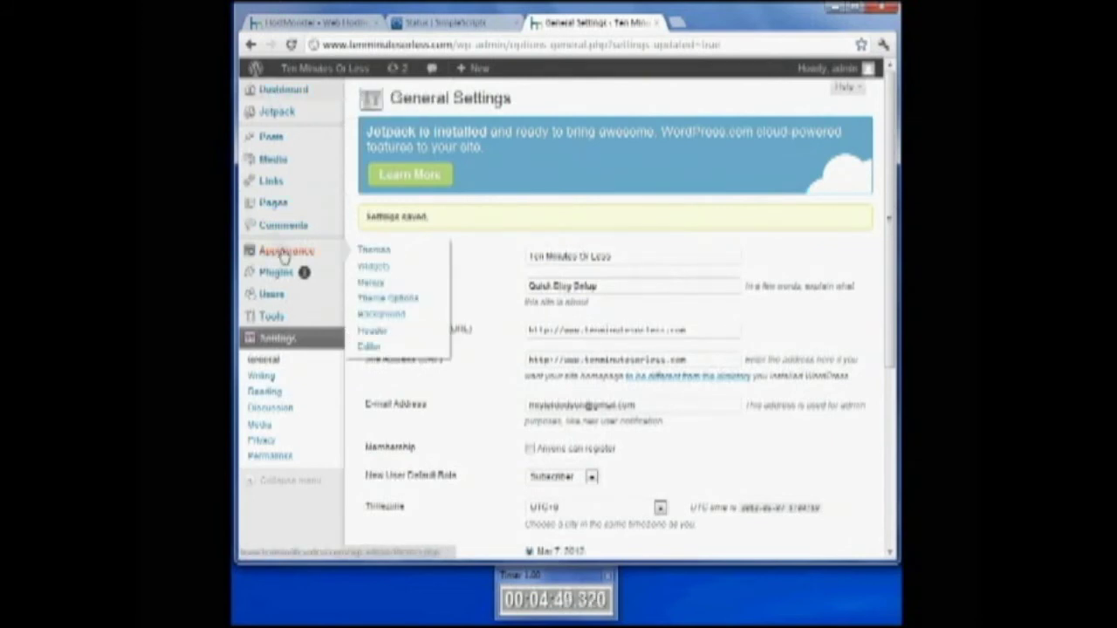
click(373, 253)
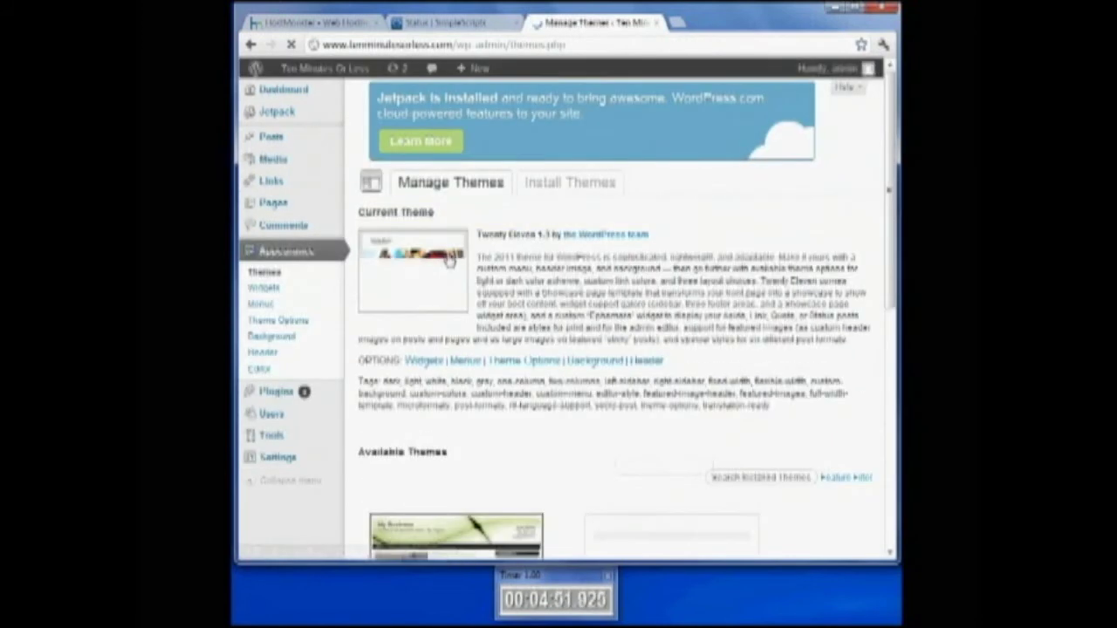
scroll(480, 323, down, 4)
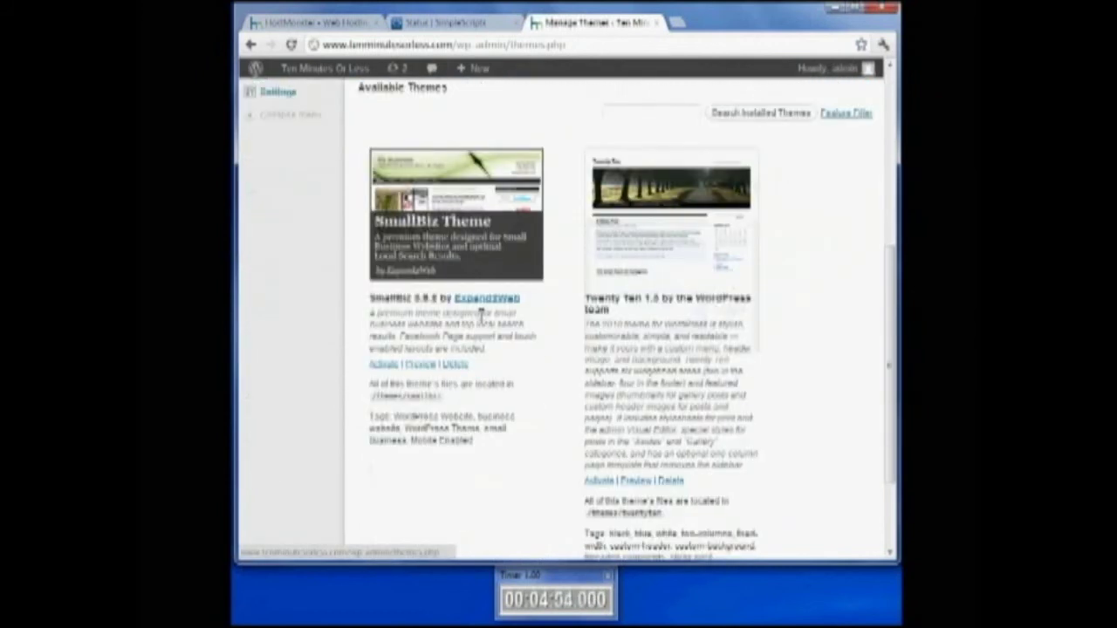
click(384, 364)
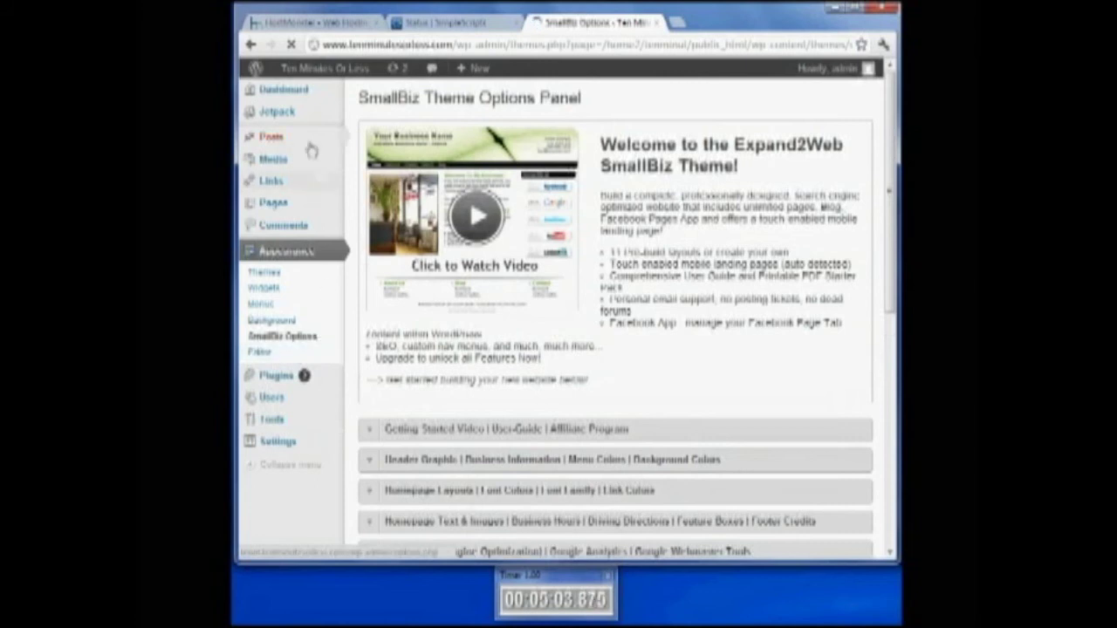
Start a new post titled 'The First Post For Ten Minutes Or Less'
mouse_move(281, 140)
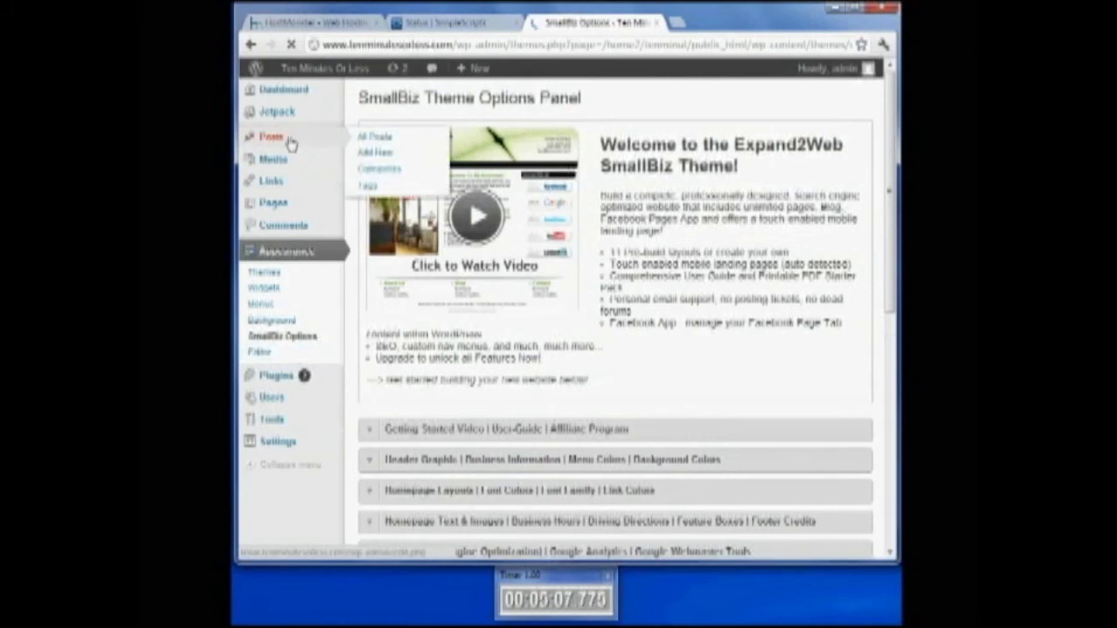
click(380, 158)
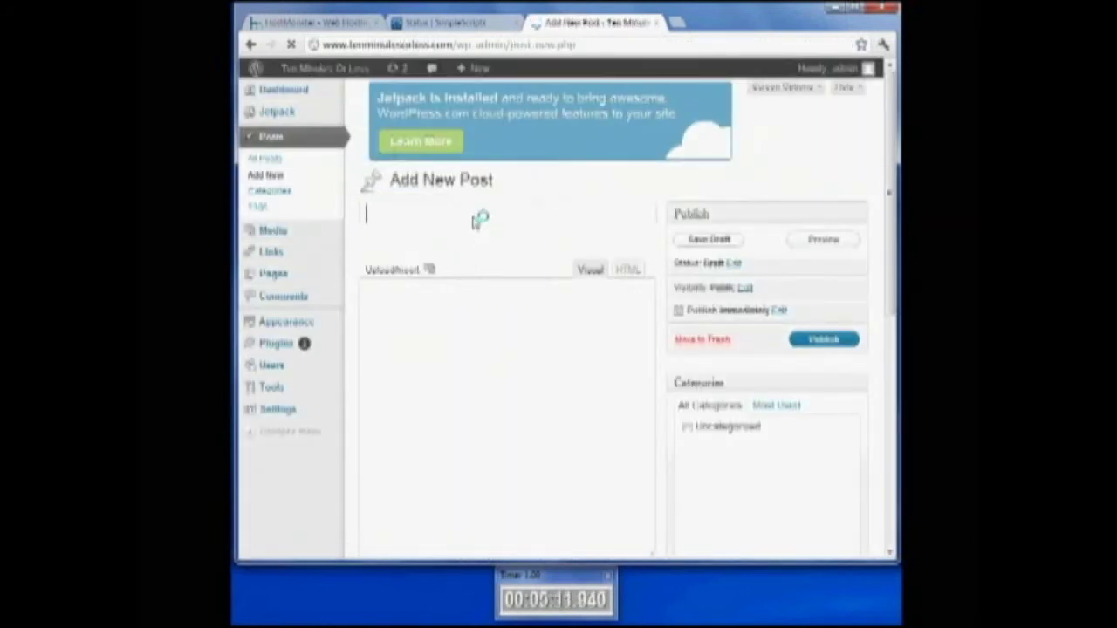
text(The First)
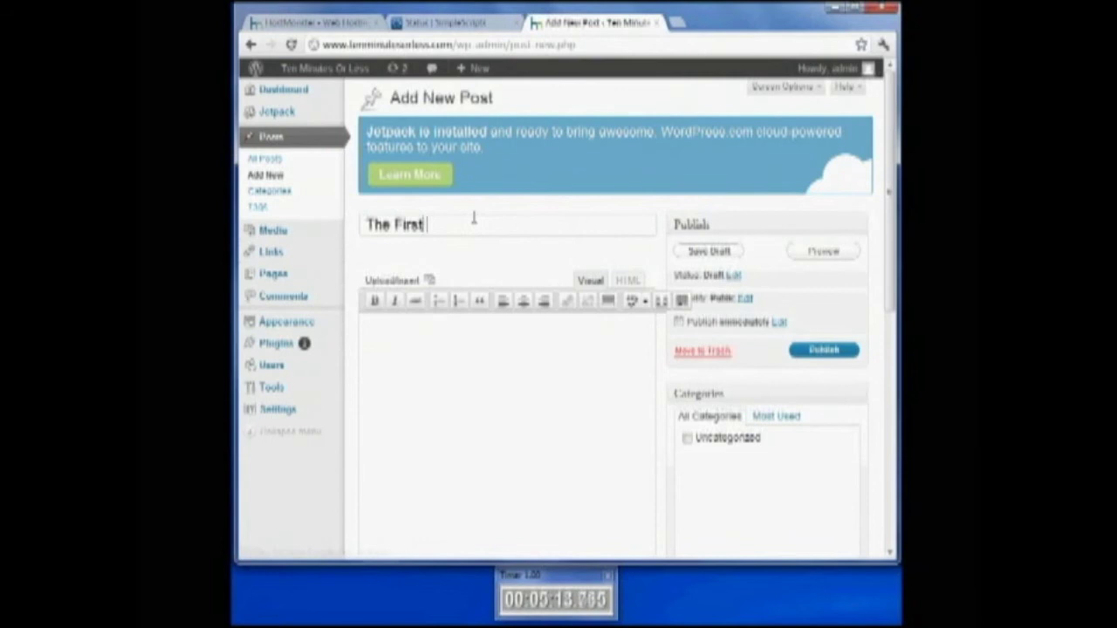
text( Post For Ten Minutes Or Less)
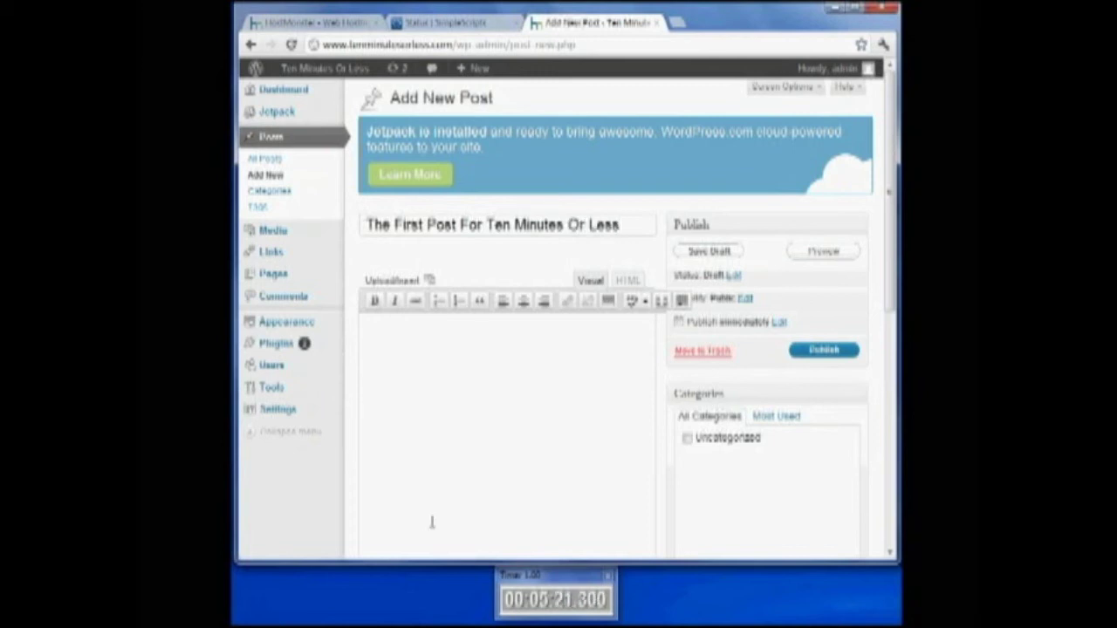
Write the body text about blogging in ten minutes and publish the post
click(453, 389)
text(You)
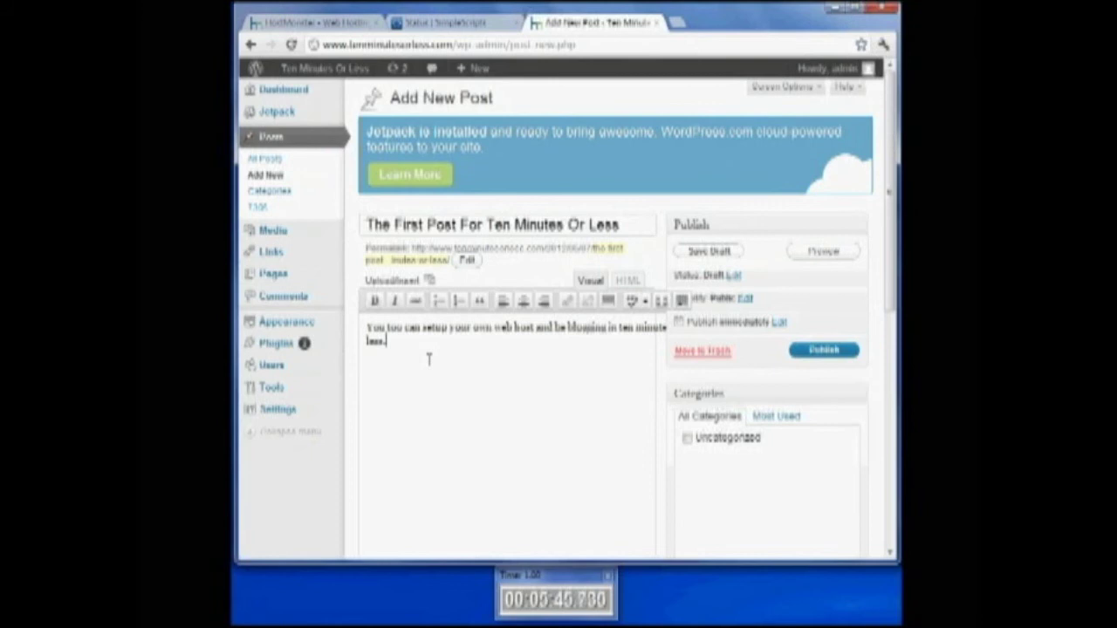
scroll(820, 374, down, 3)
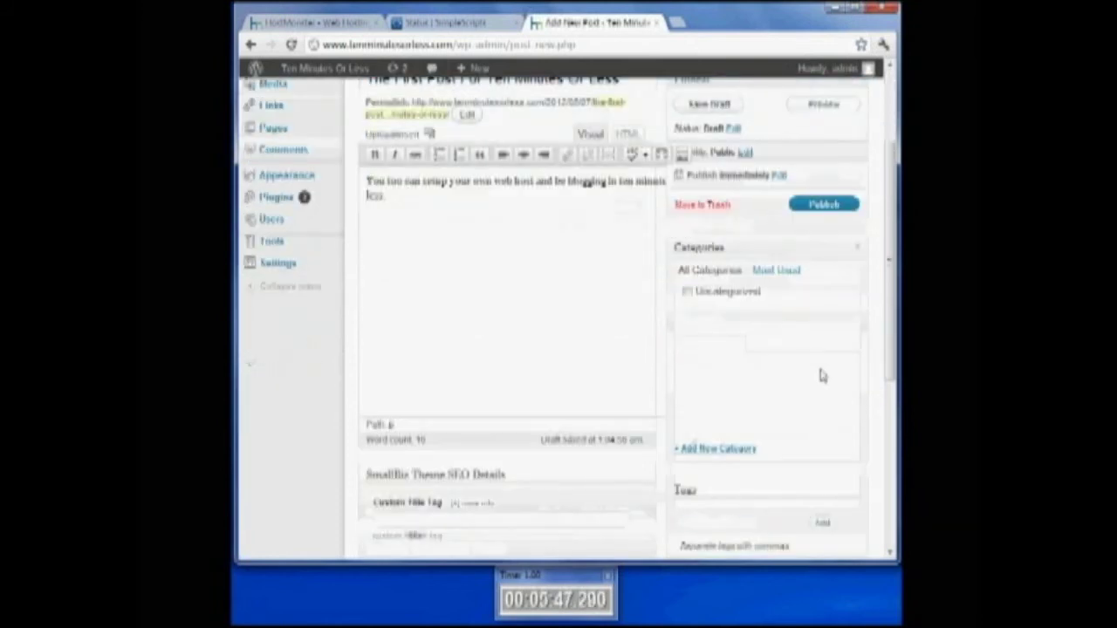
click(831, 205)
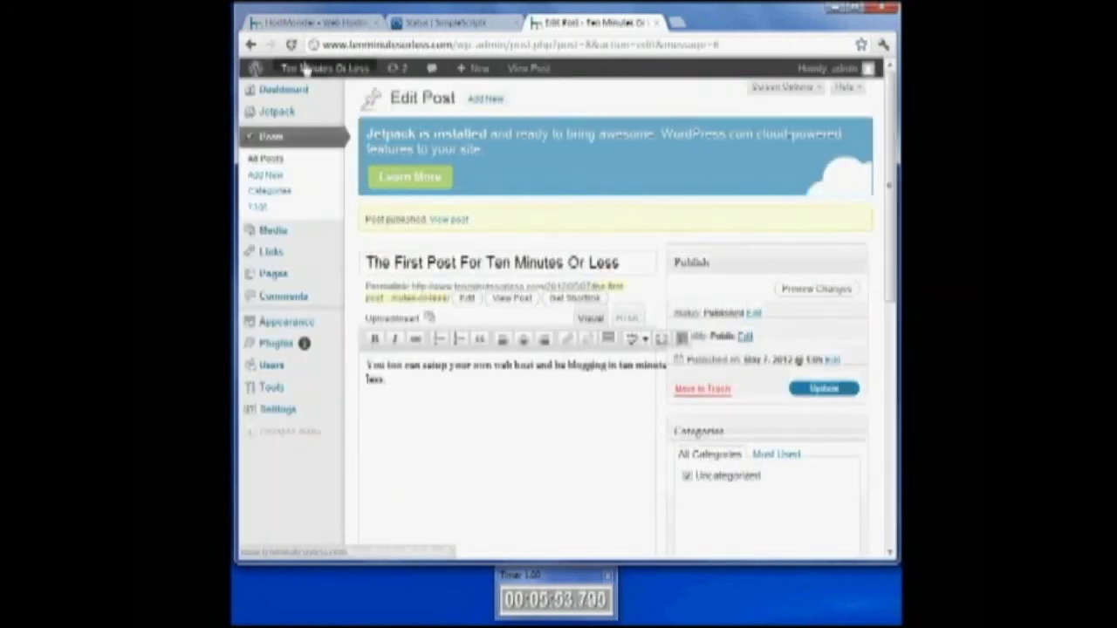
Open the live site in a new tab and look over the published post
mouse_move(308, 71)
right_click(301, 101)
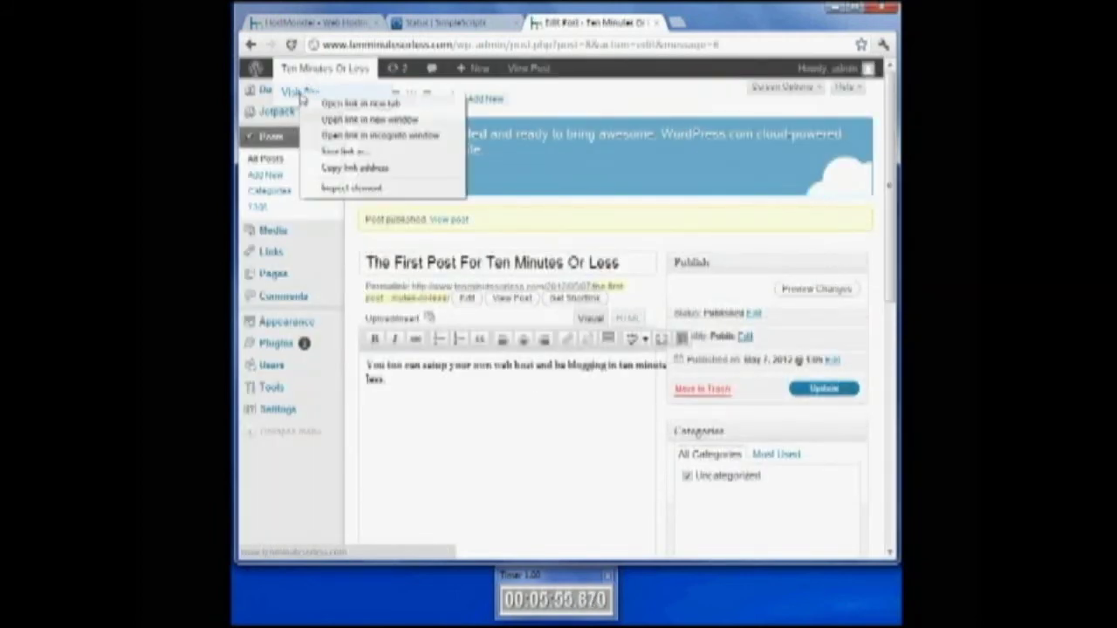
click(353, 106)
click(705, 27)
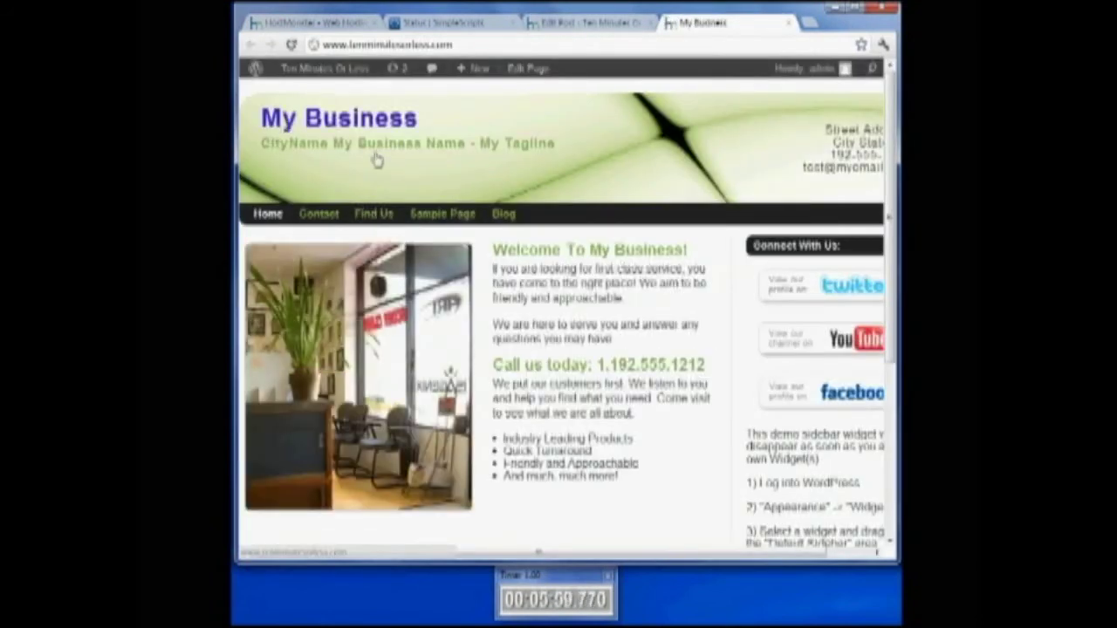
scroll(373, 157, down, 3)
scroll(408, 235, up, 3)
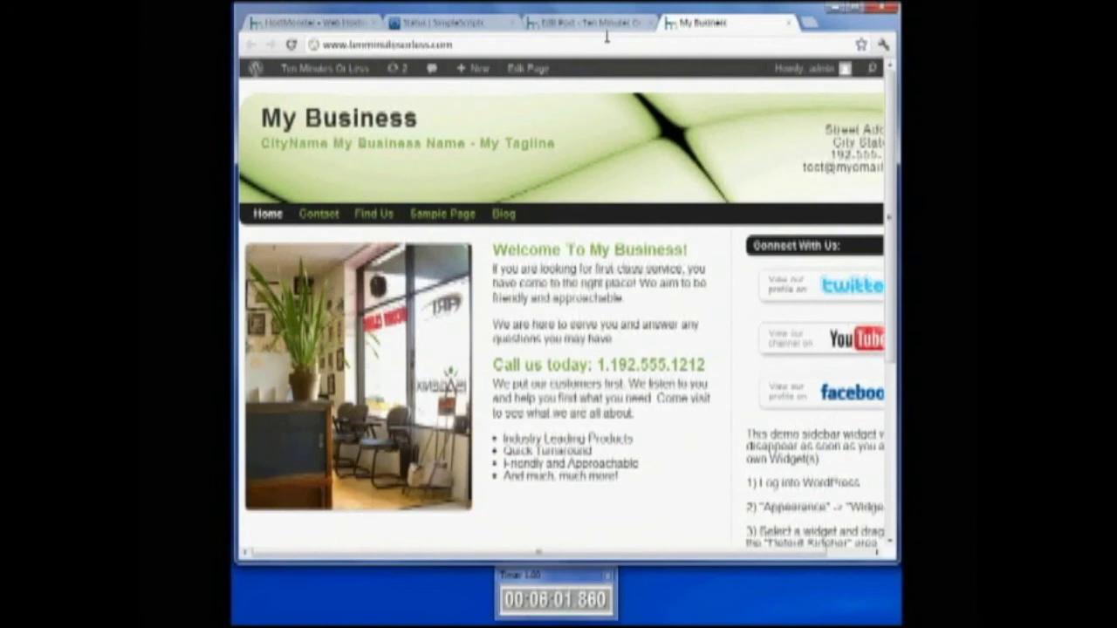
Update the post, then close the home page and SimpleScripts status tabs
click(563, 28)
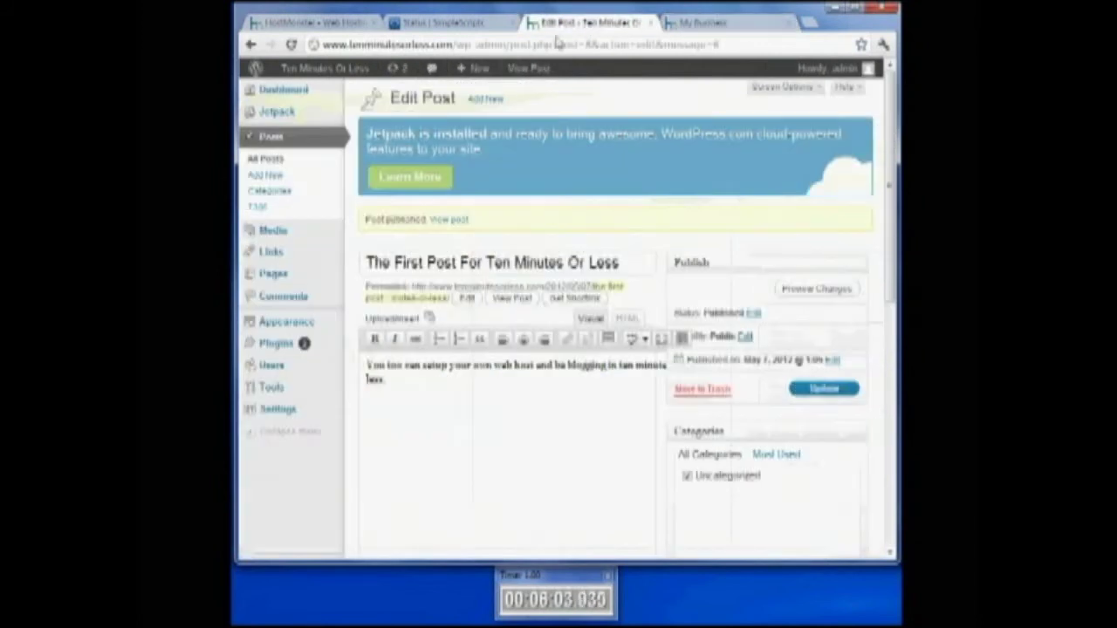
click(839, 396)
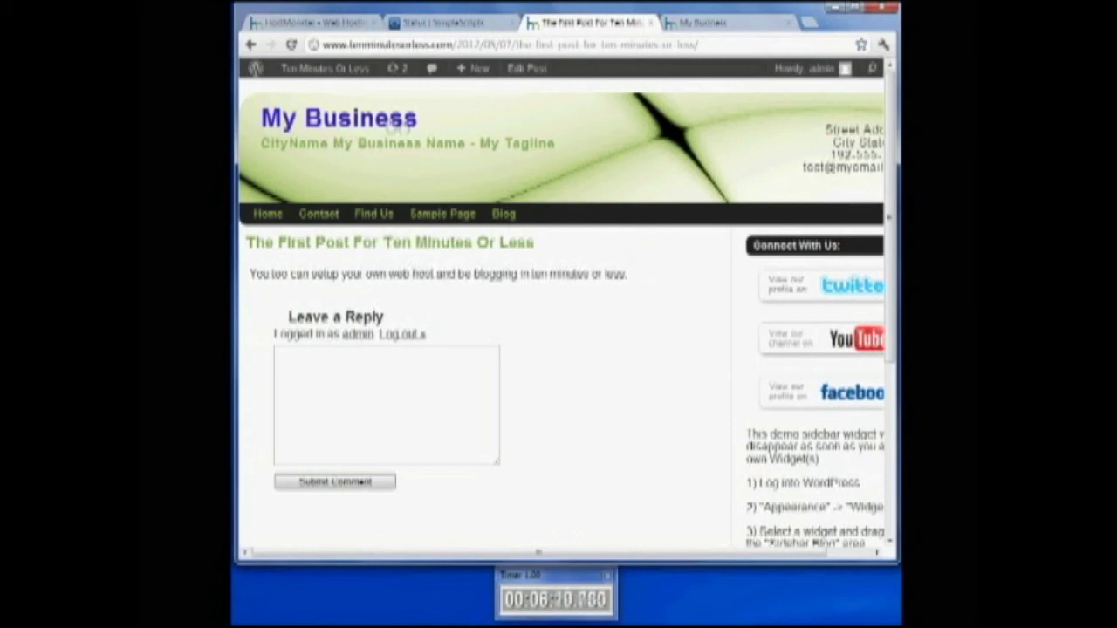
click(739, 23)
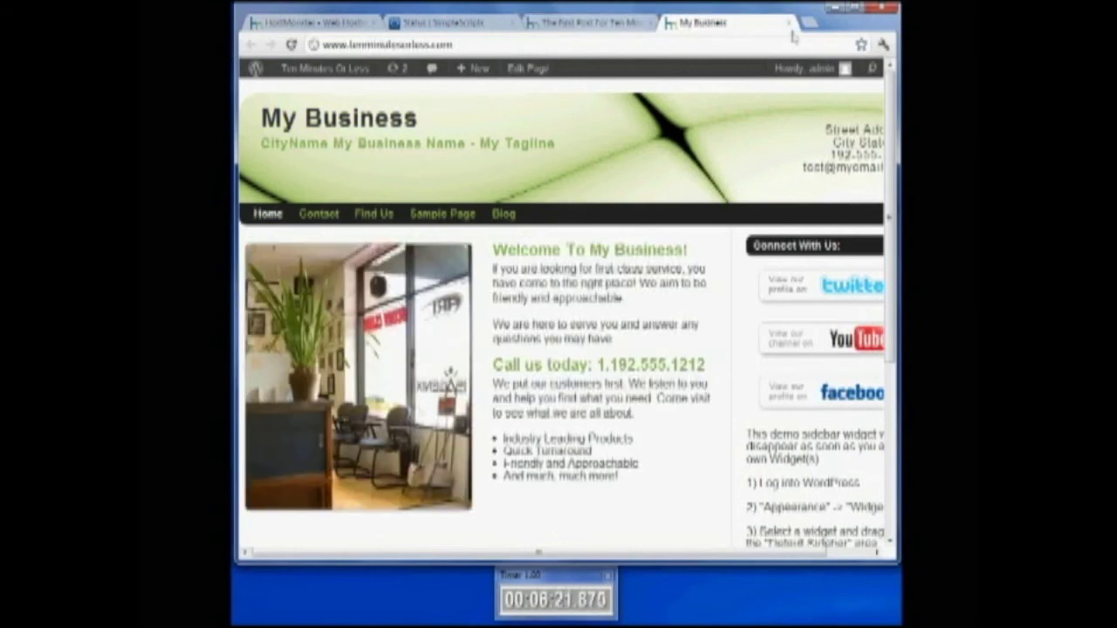
click(789, 23)
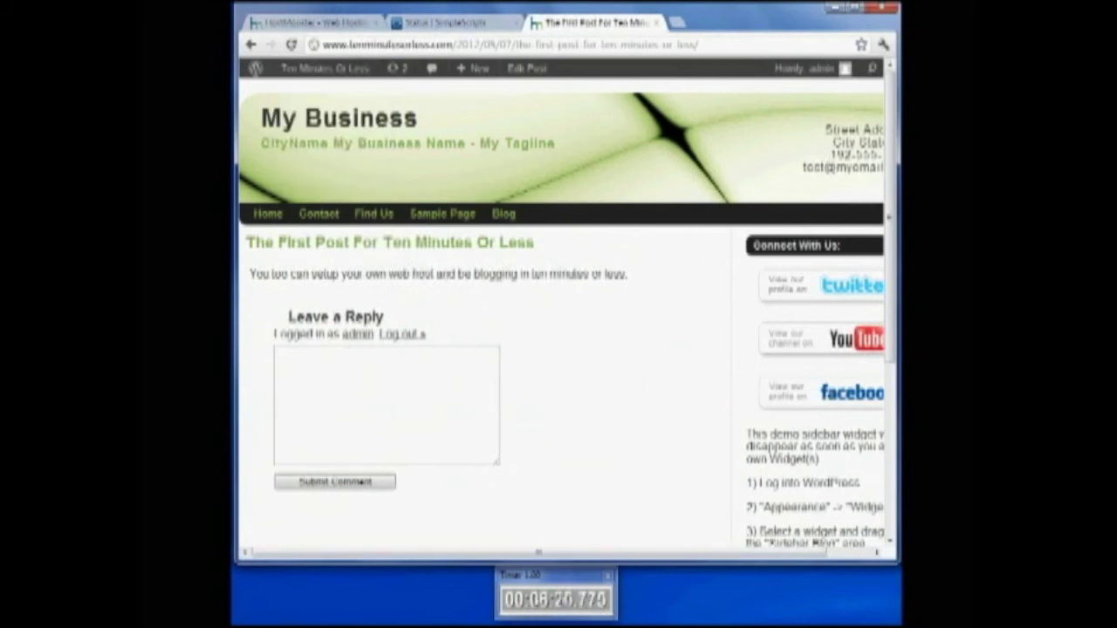
click(456, 28)
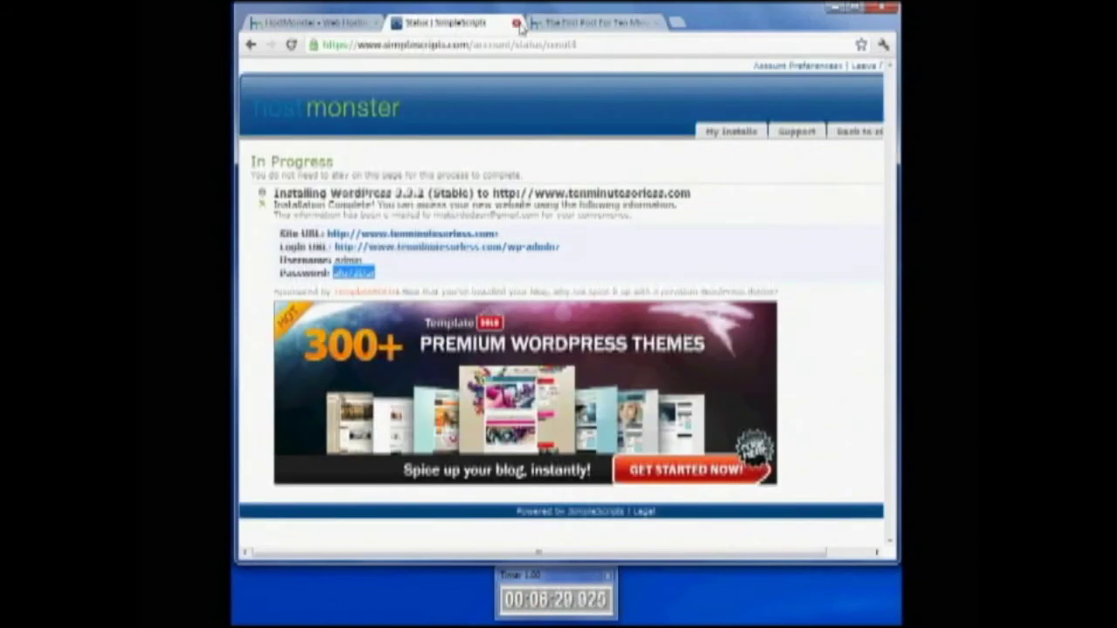
click(515, 23)
click(333, 26)
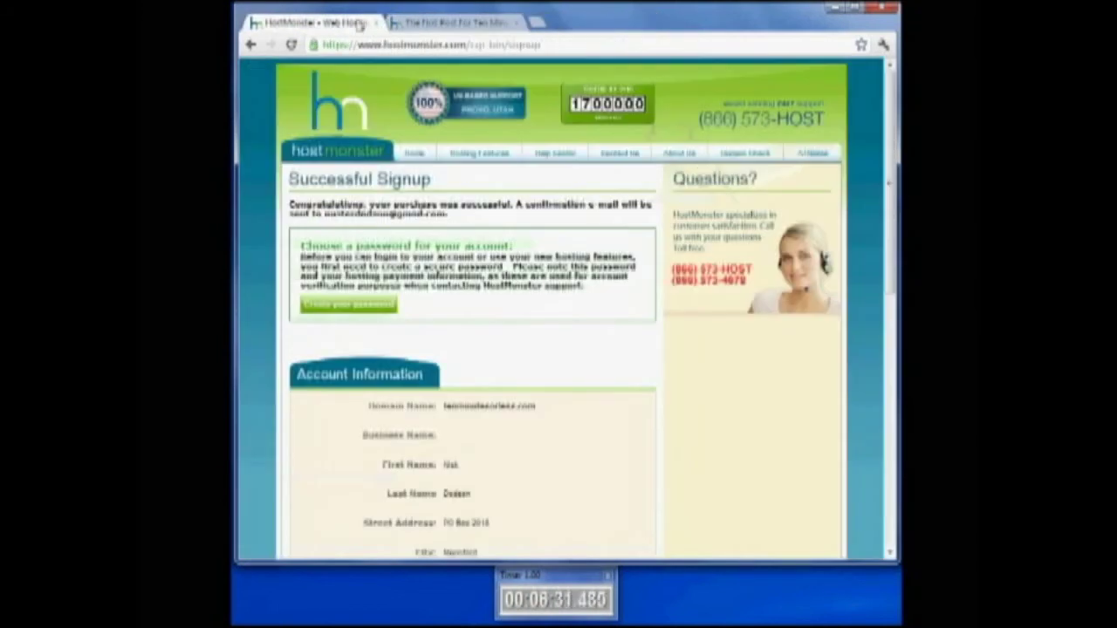
click(444, 26)
mouse_move(285, 76)
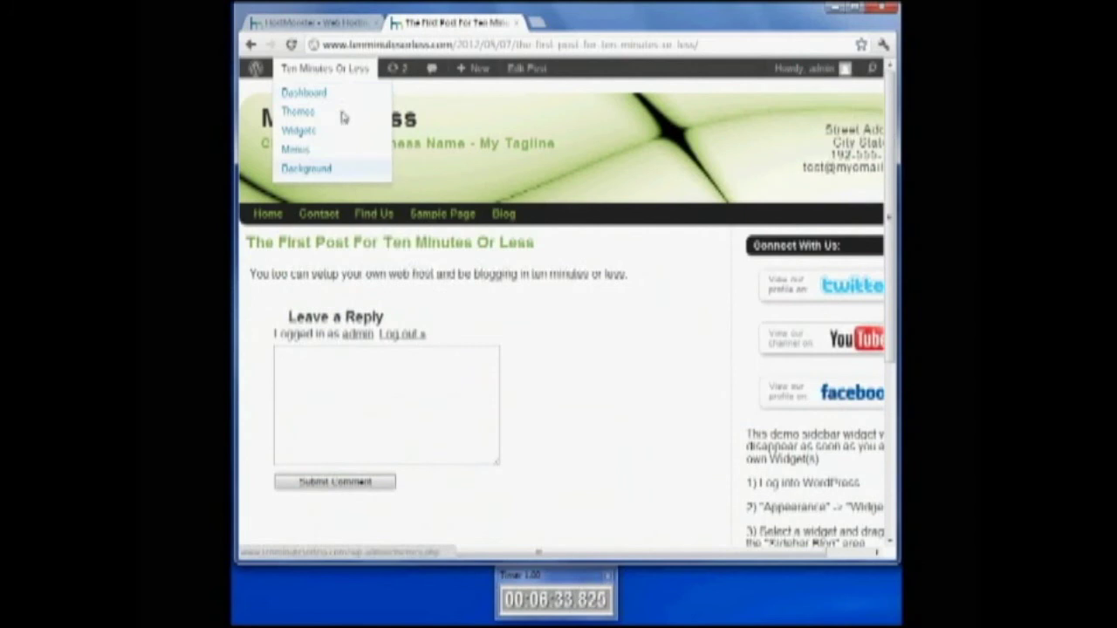
Go to the Dashboard, then Settings > General, to review the title and tagline
click(327, 94)
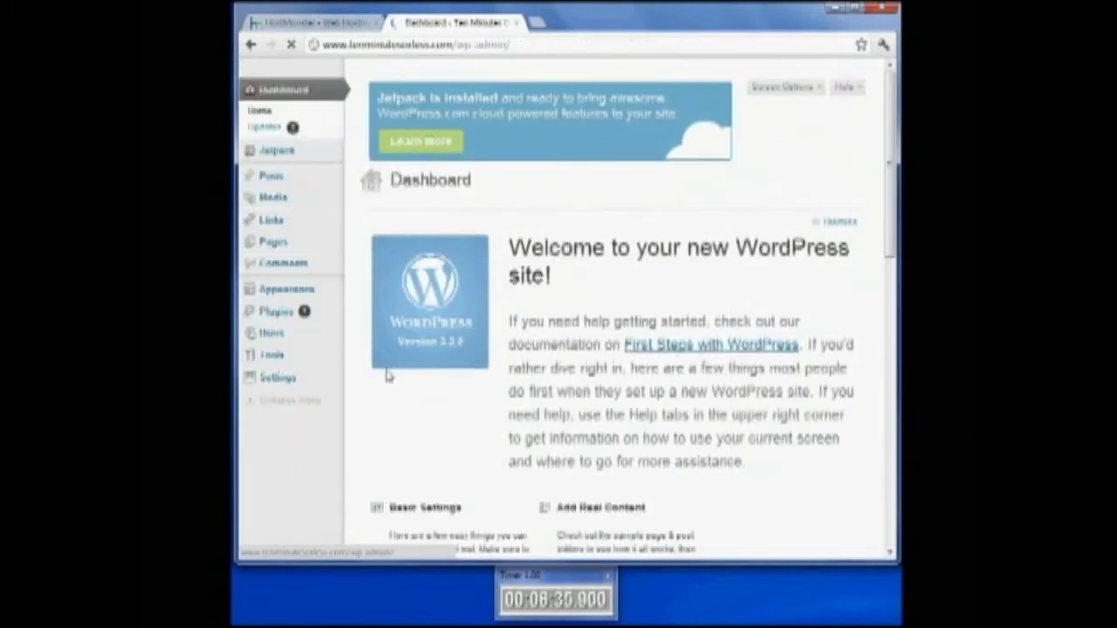
click(301, 379)
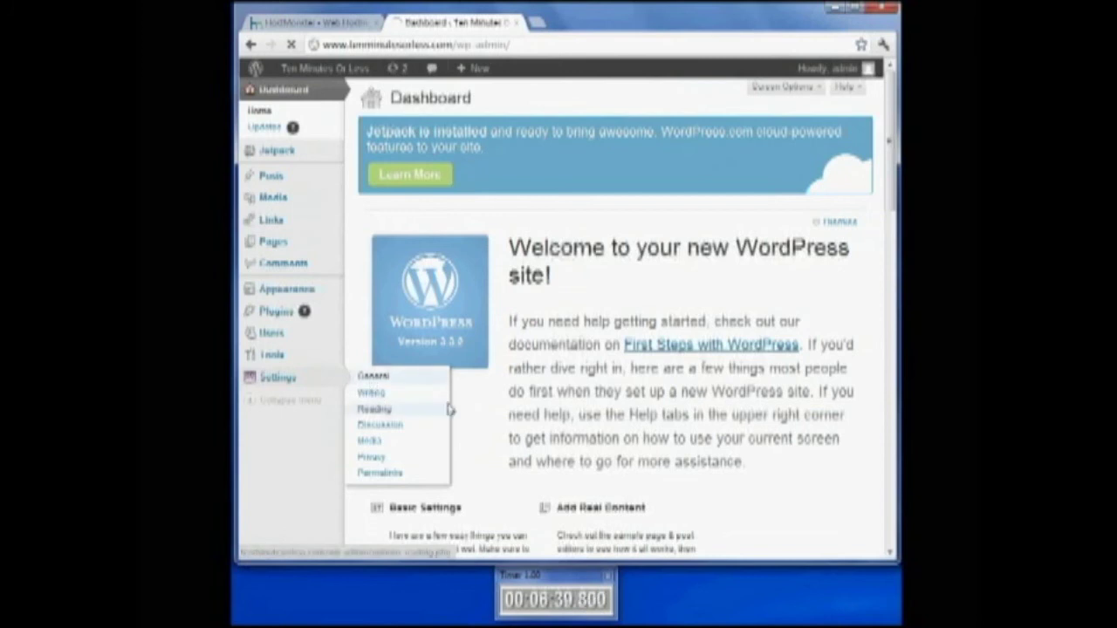
scroll(462, 381, down, 3)
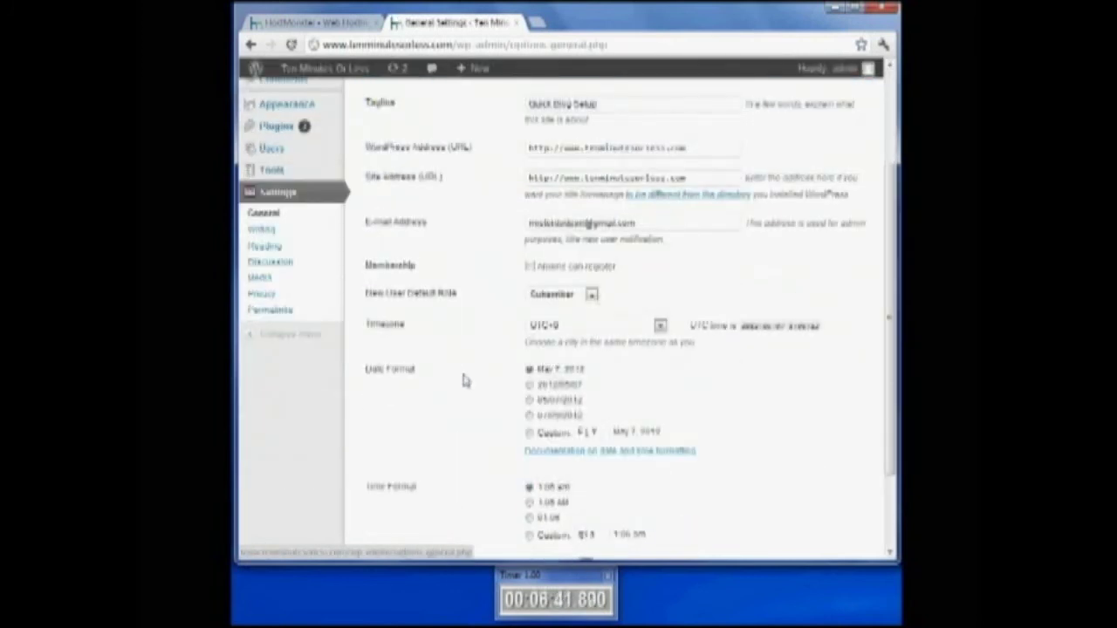
scroll(462, 381, up, 3)
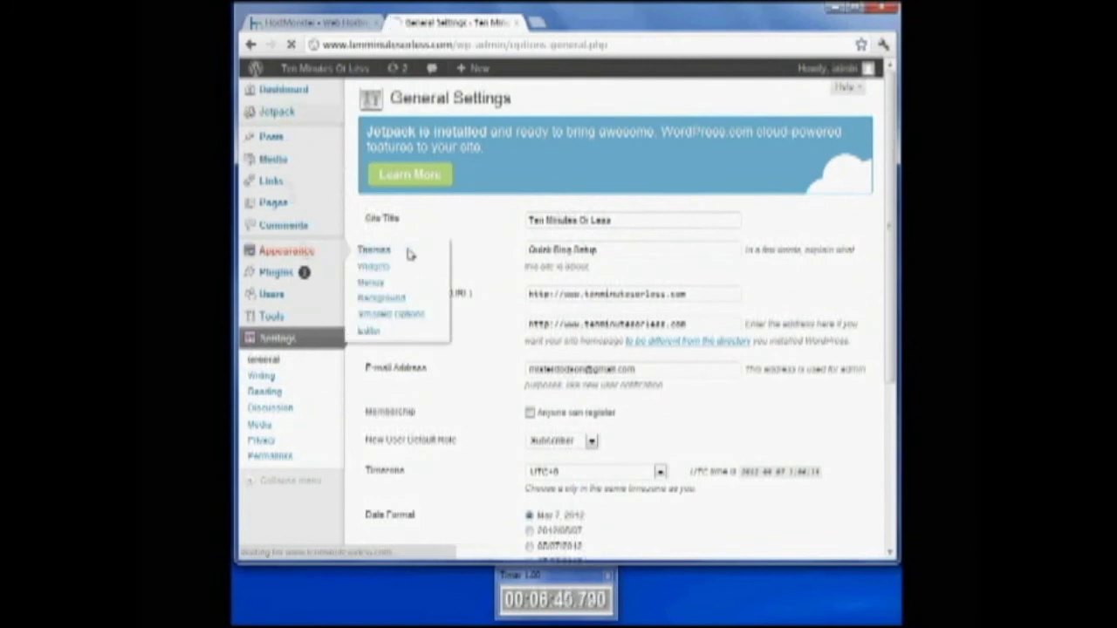
Activate Twenty Eleven, then search installed themes for 'copyblogger', which finds nothing
click(384, 254)
scroll(498, 387, down, 4)
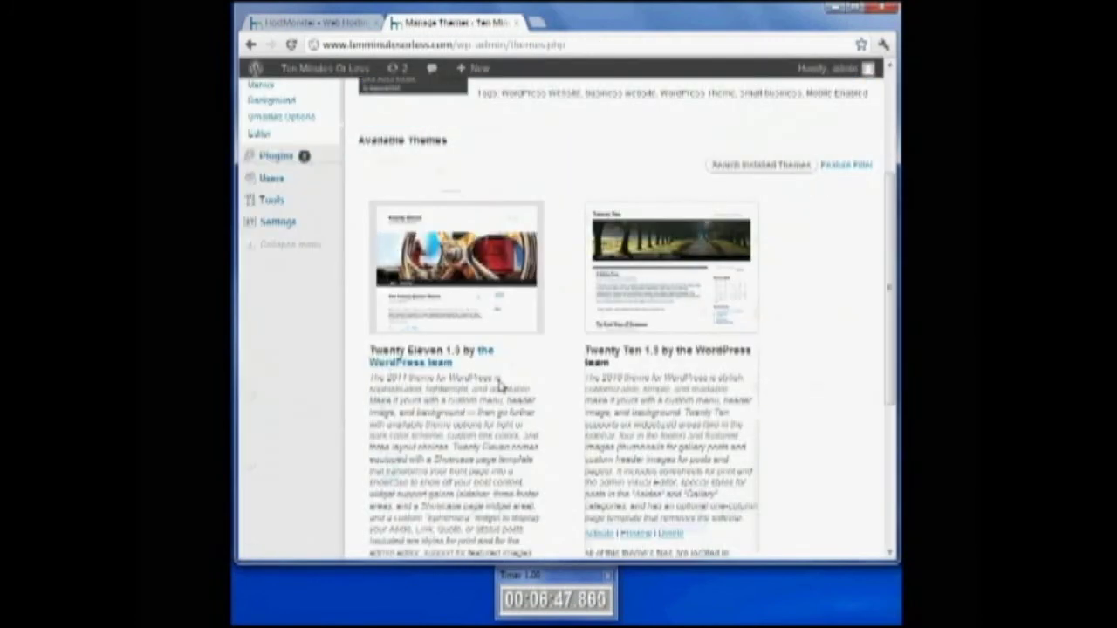
scroll(458, 383, down, 5)
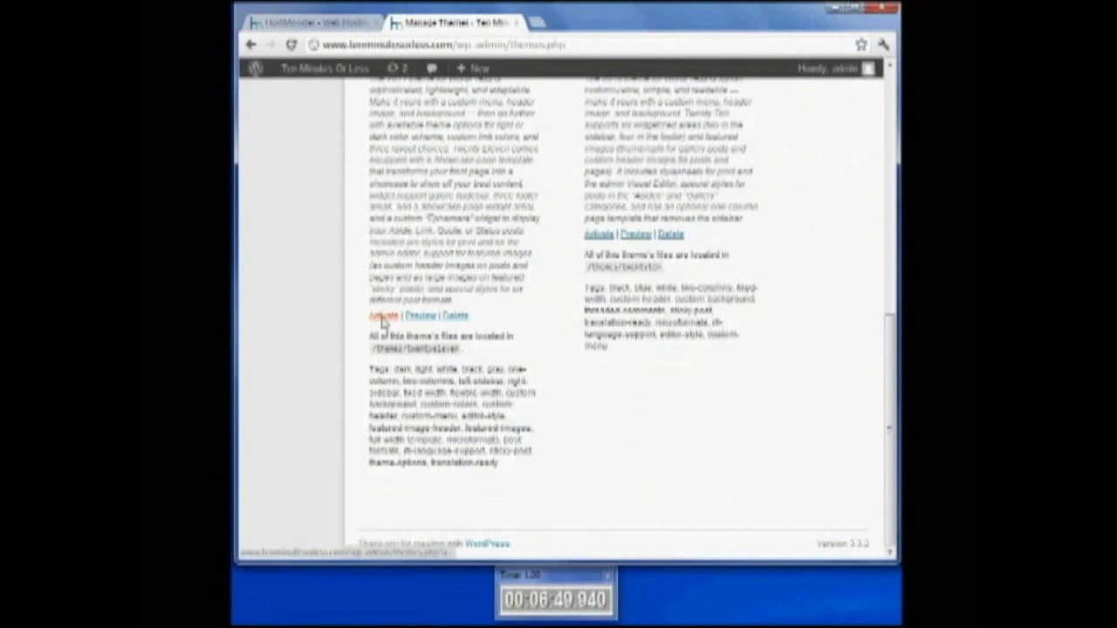
click(384, 316)
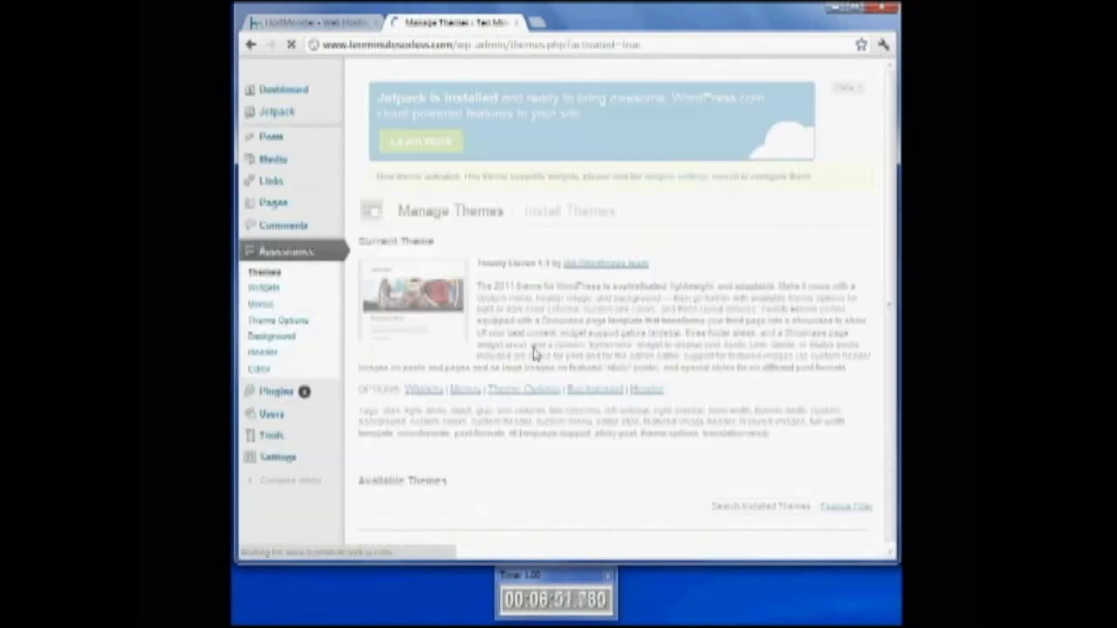
scroll(534, 356, down, 1)
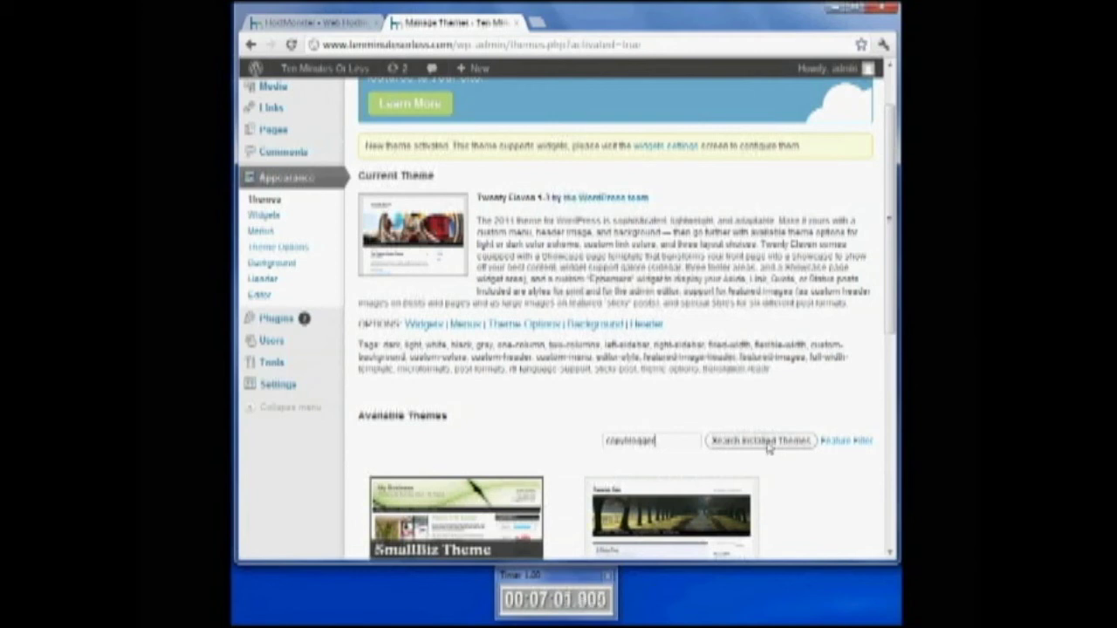
click(768, 447)
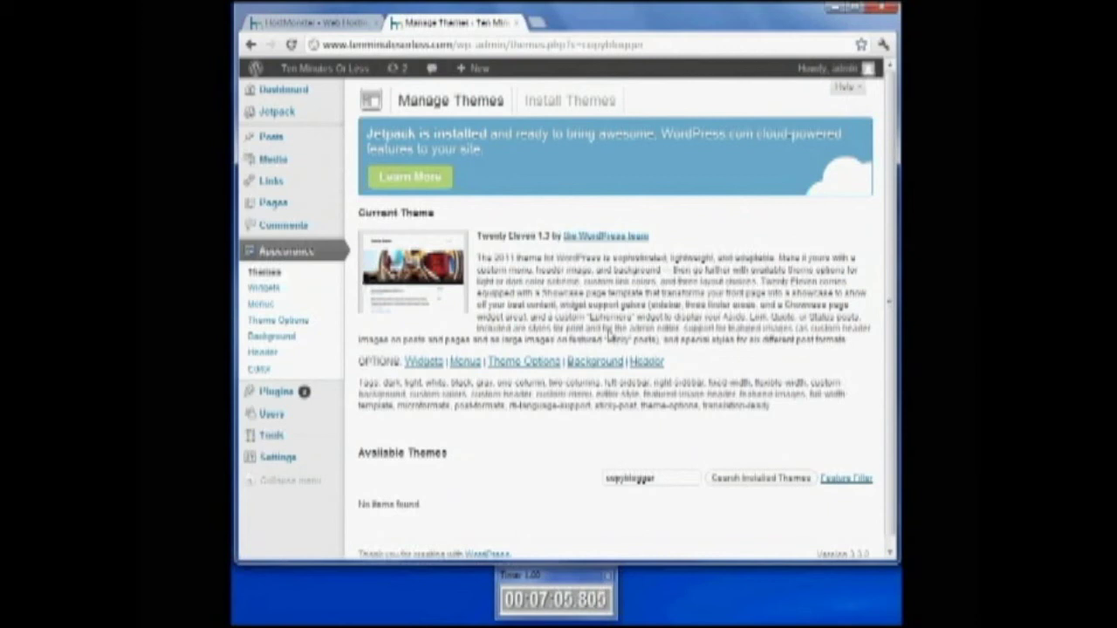
Search the theme directory for 'copyblogger'
click(566, 104)
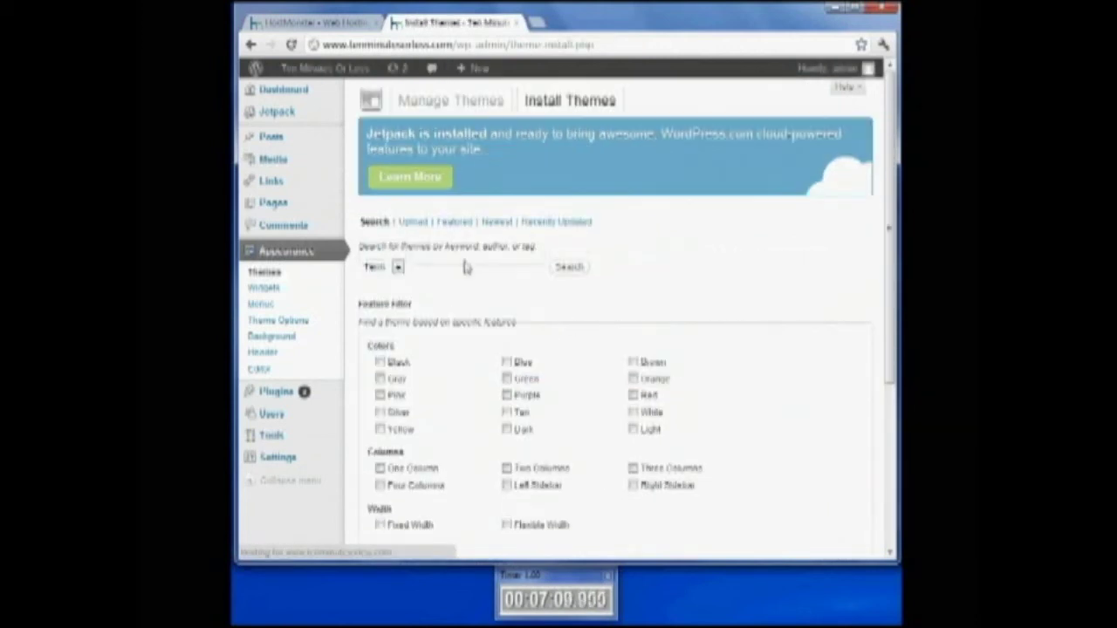
click(465, 267)
text(d)
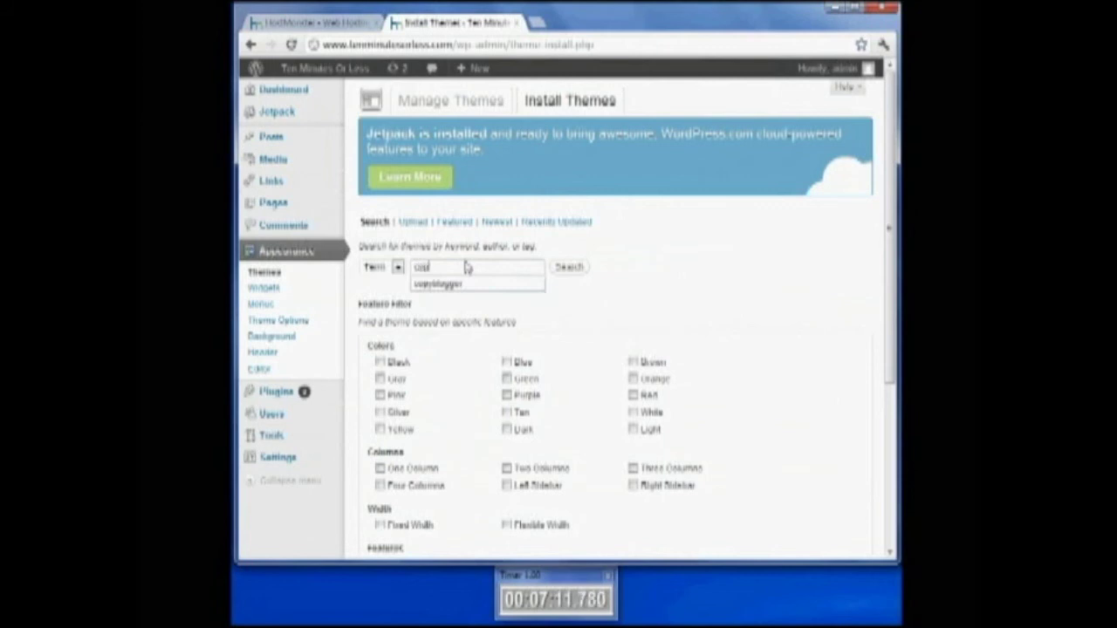
text(op)
key(Down)
key(Return)
click(568, 267)
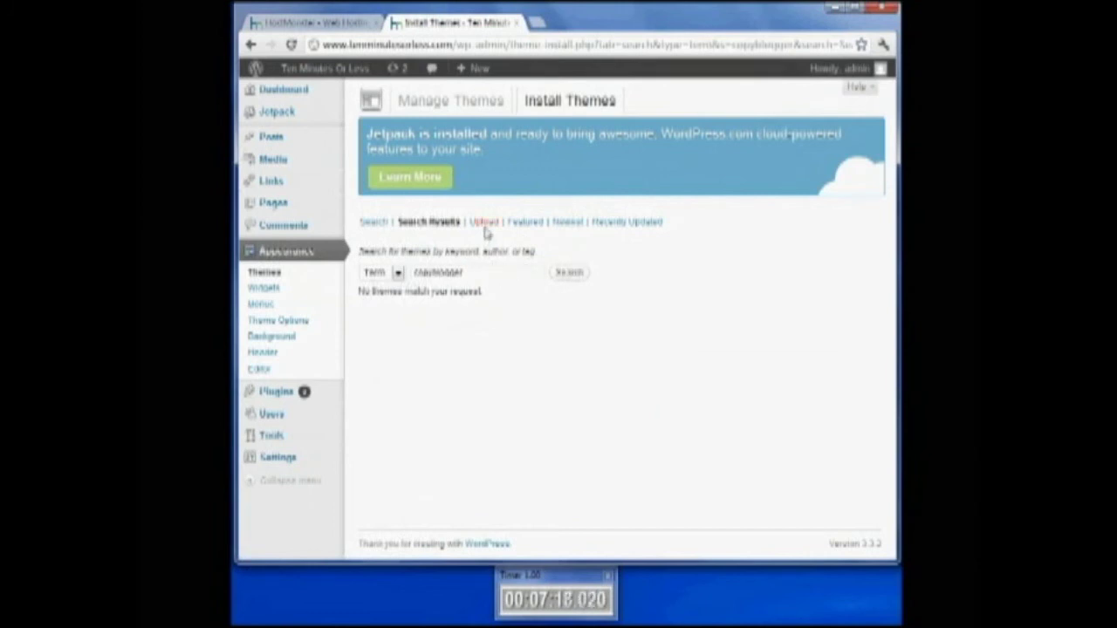
Search themes for 'blue' instead and install Dirty Blue from the results
drag(476, 277, 396, 272)
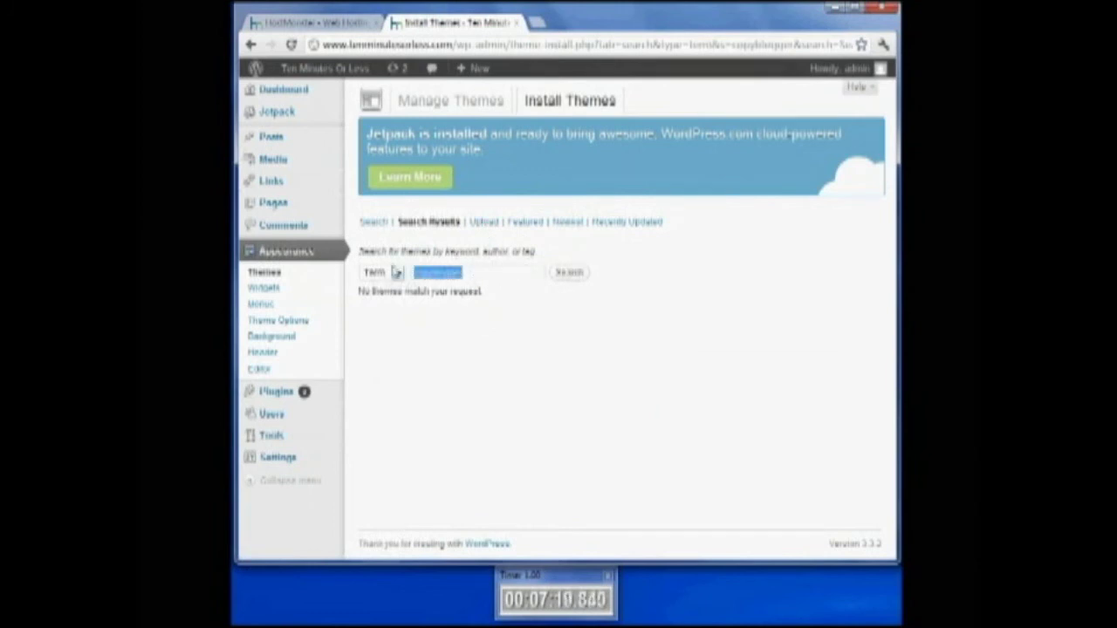
text(blue)
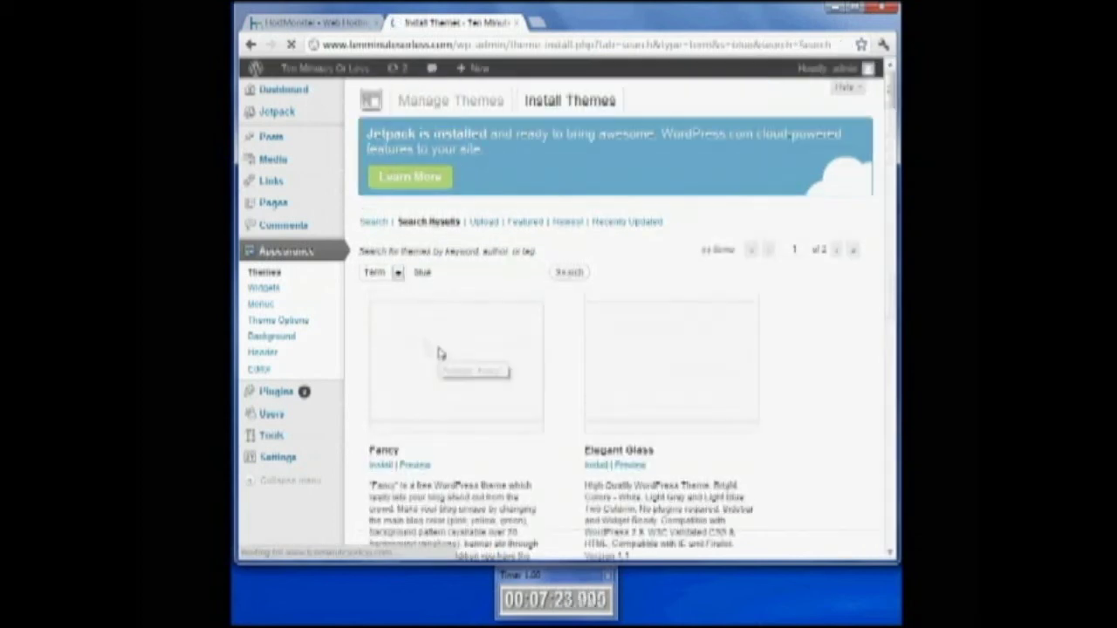
scroll(461, 422, down, 1)
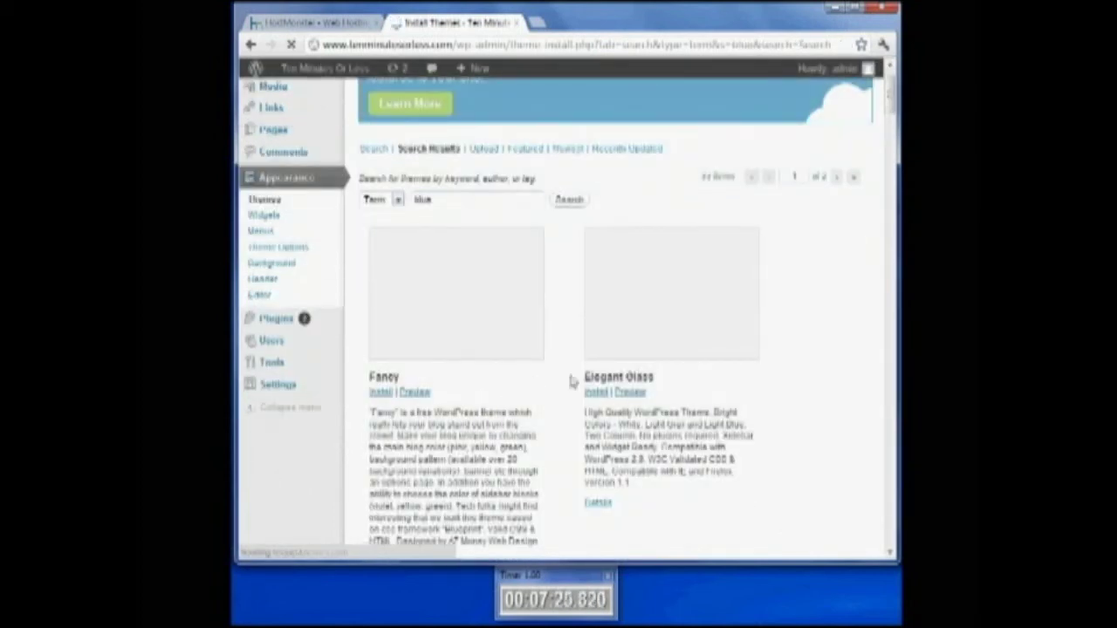
scroll(488, 367, down, 5)
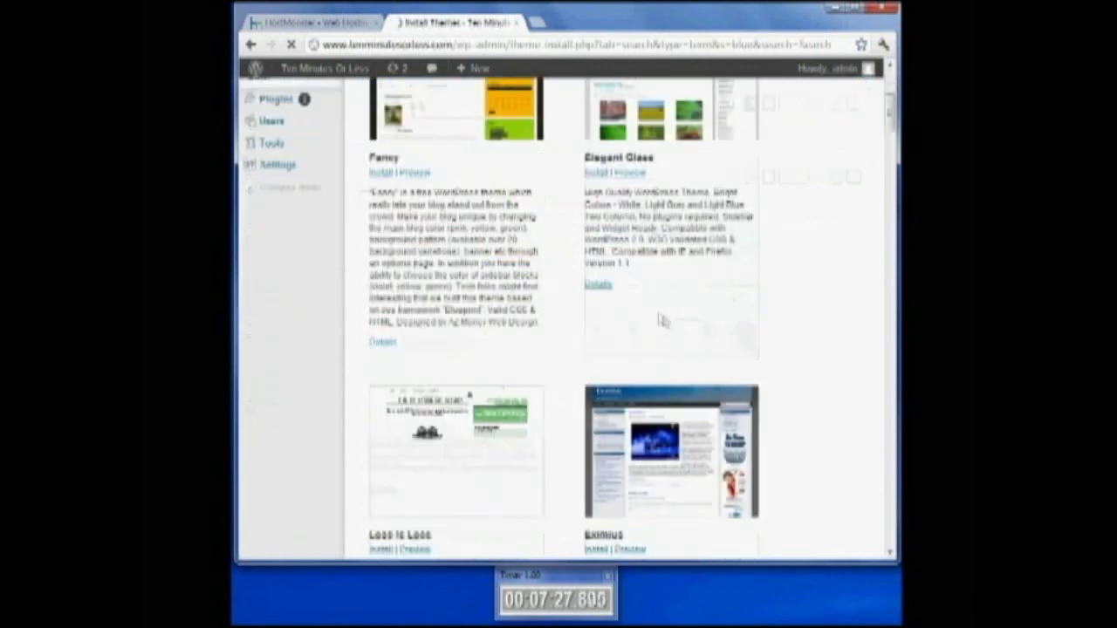
scroll(462, 376, down, 3)
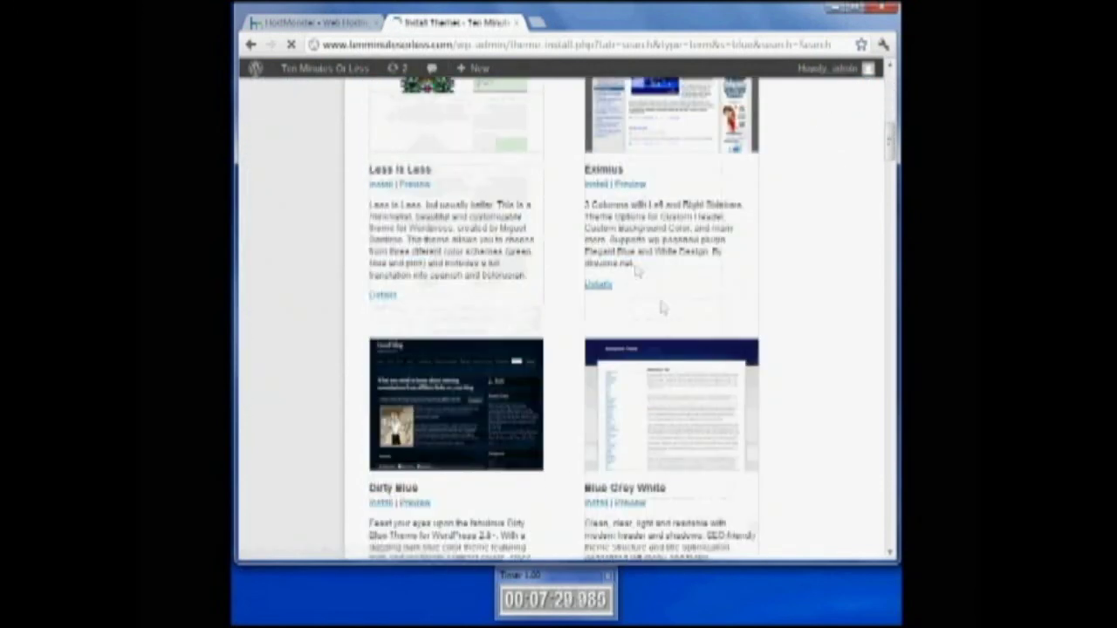
scroll(445, 423, down, 2)
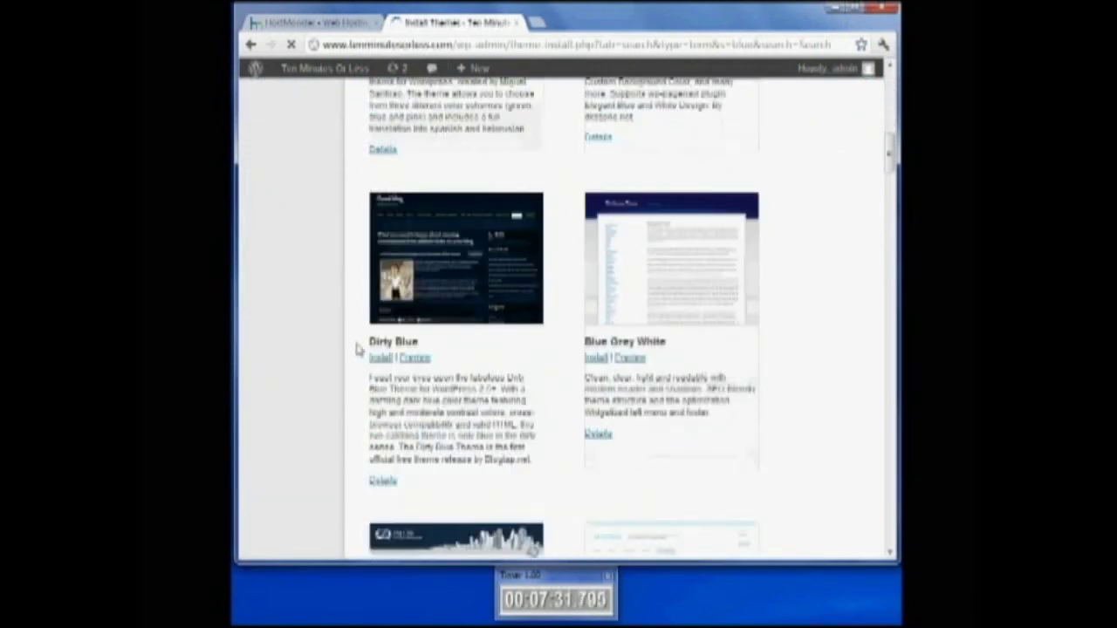
click(381, 358)
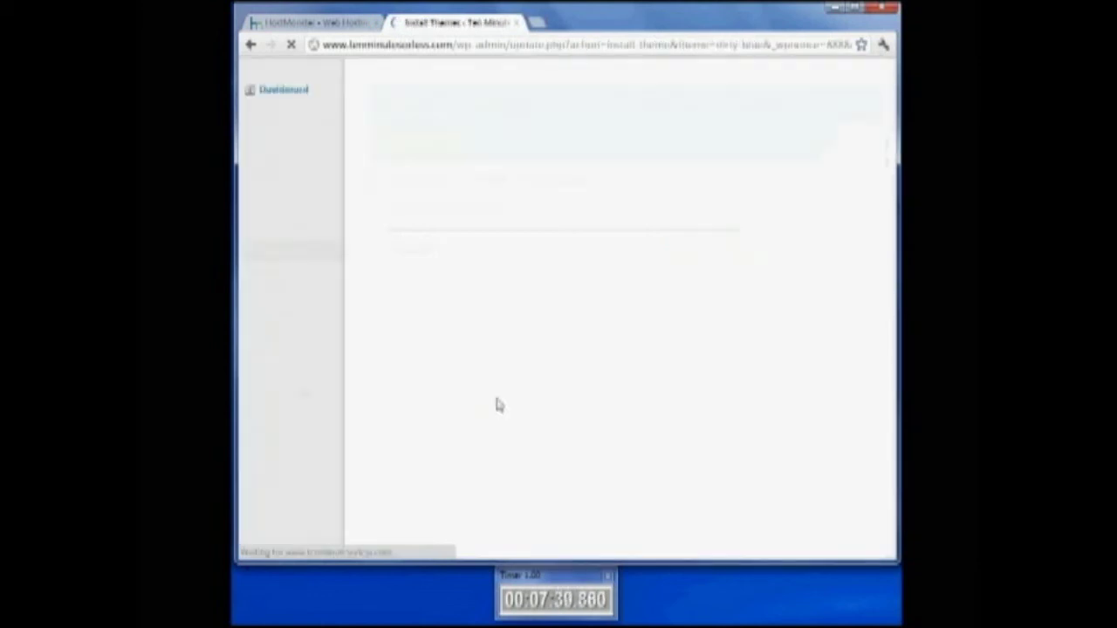
Activate Dirty Blue and view the live site's Home and Blog pages in a new tab
click(411, 294)
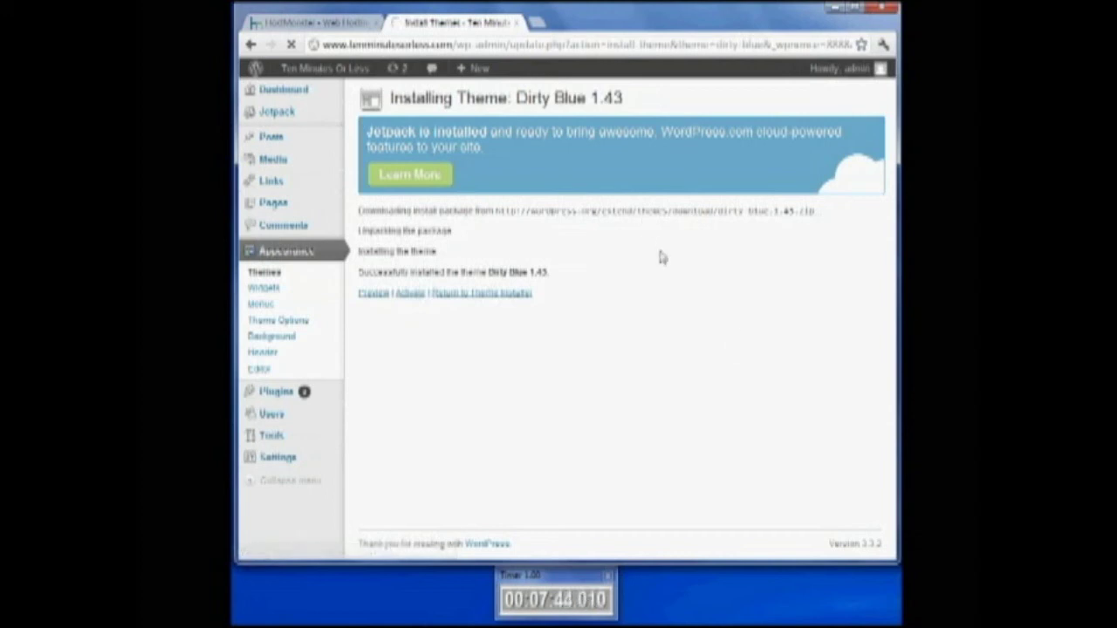
mouse_move(317, 71)
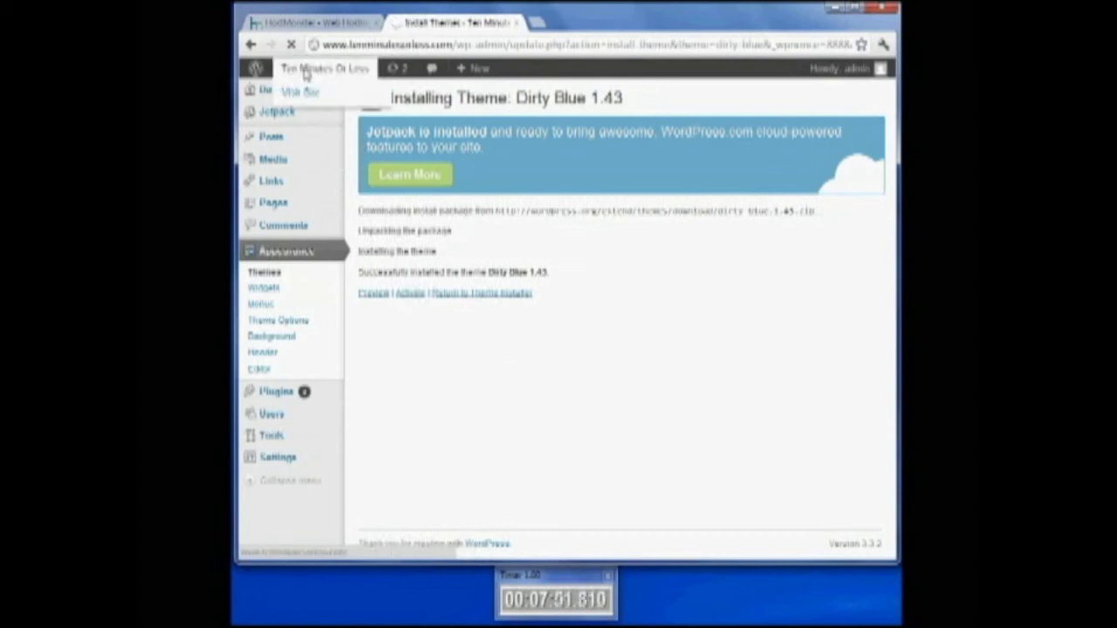
middle_click(305, 92)
click(571, 24)
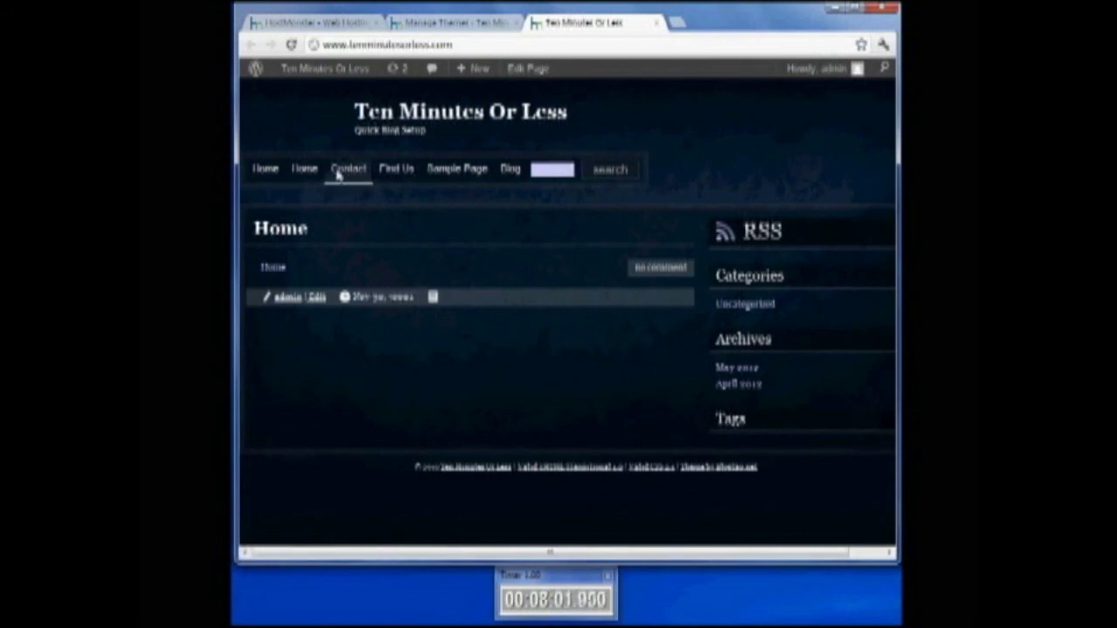
click(511, 171)
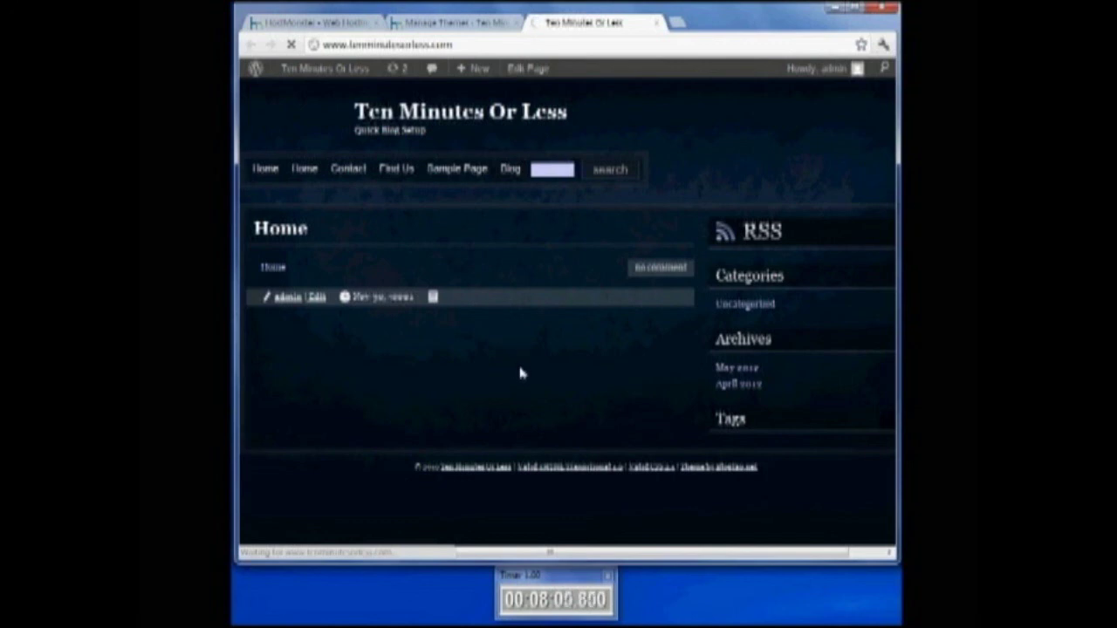
click(317, 23)
Open Plugins > Add New in the admin tab, then return to the live Blog tab
click(466, 23)
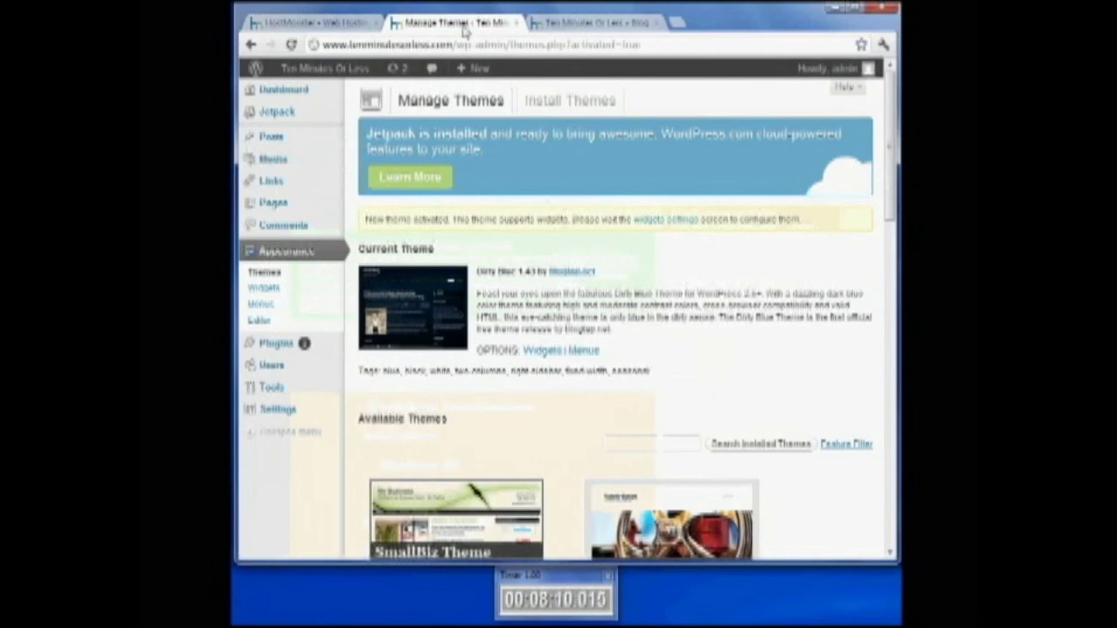
mouse_move(304, 345)
click(371, 346)
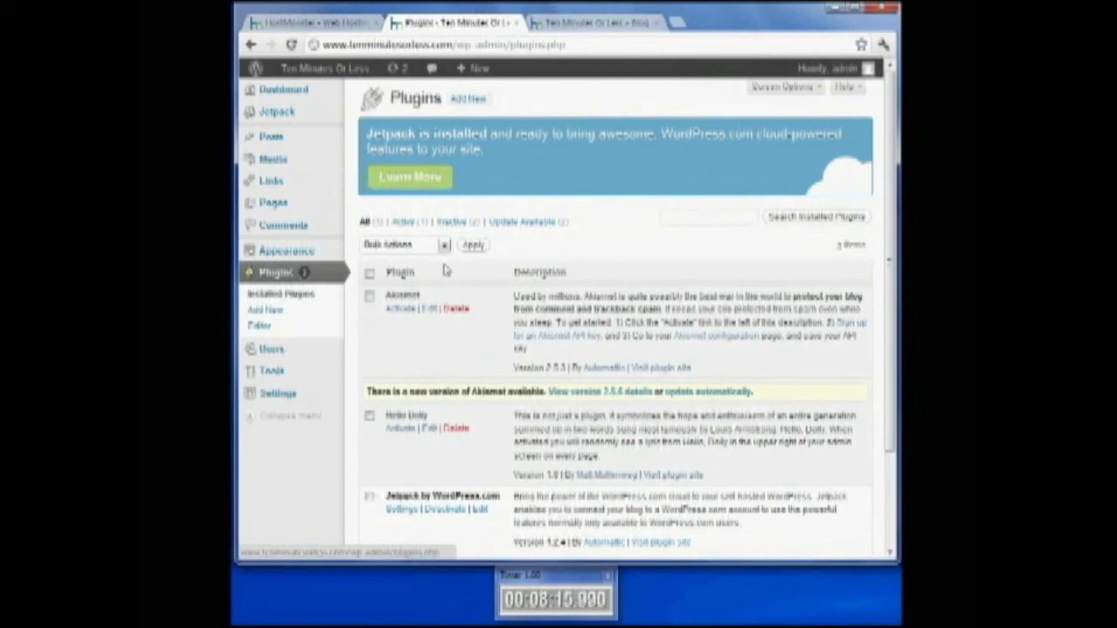
click(264, 310)
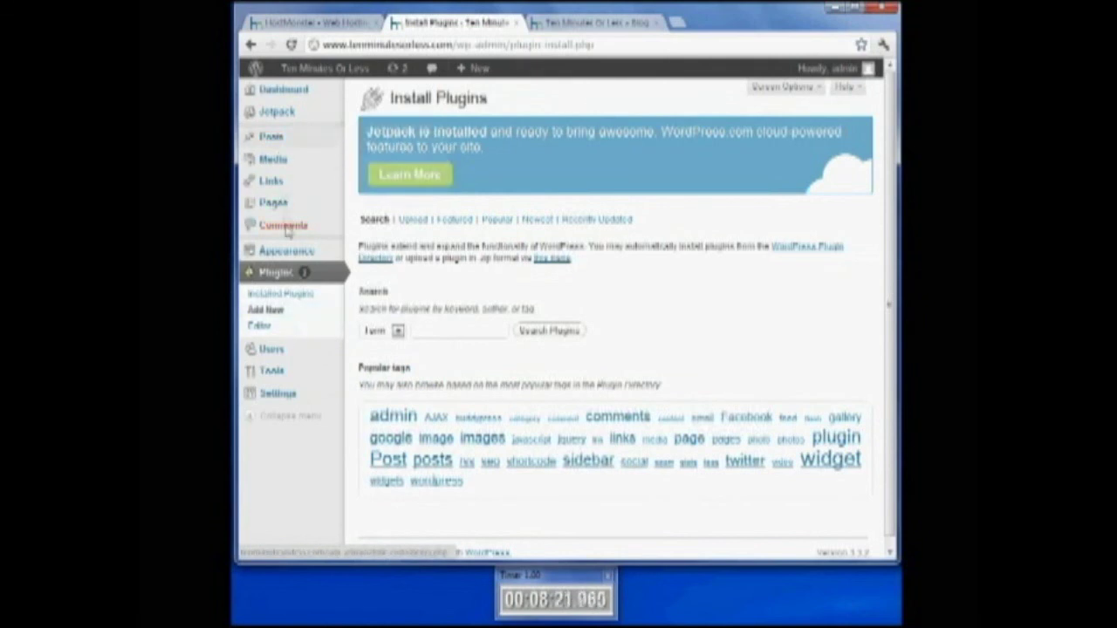
mouse_move(291, 251)
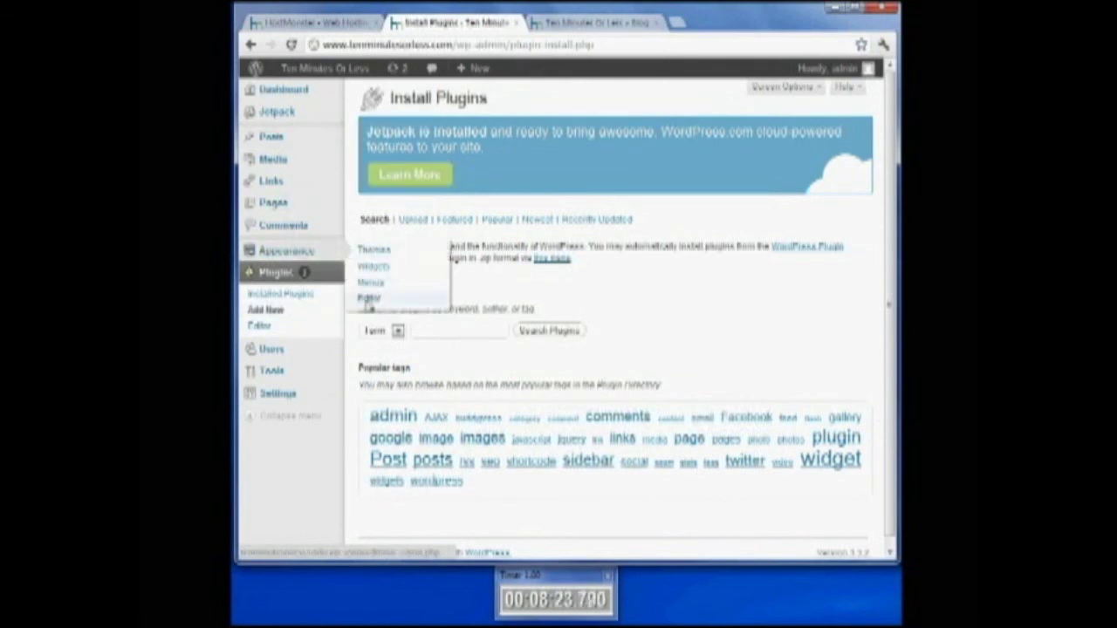
click(565, 26)
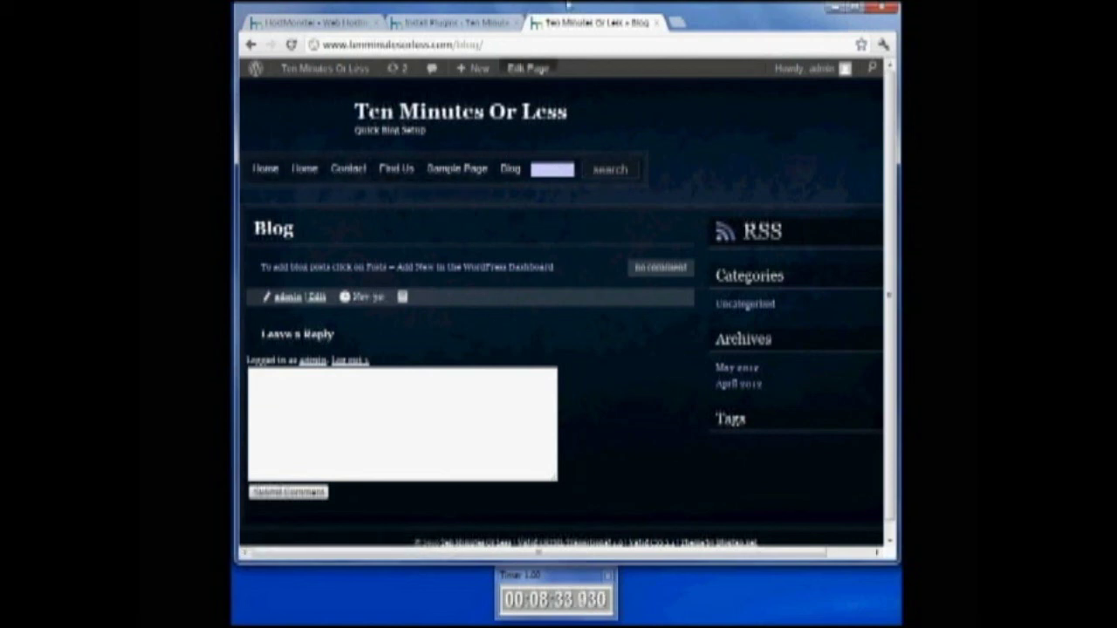
Search plugins for 'menubar' and scroll through the results, led by Menubar 4.10
click(449, 23)
click(444, 329)
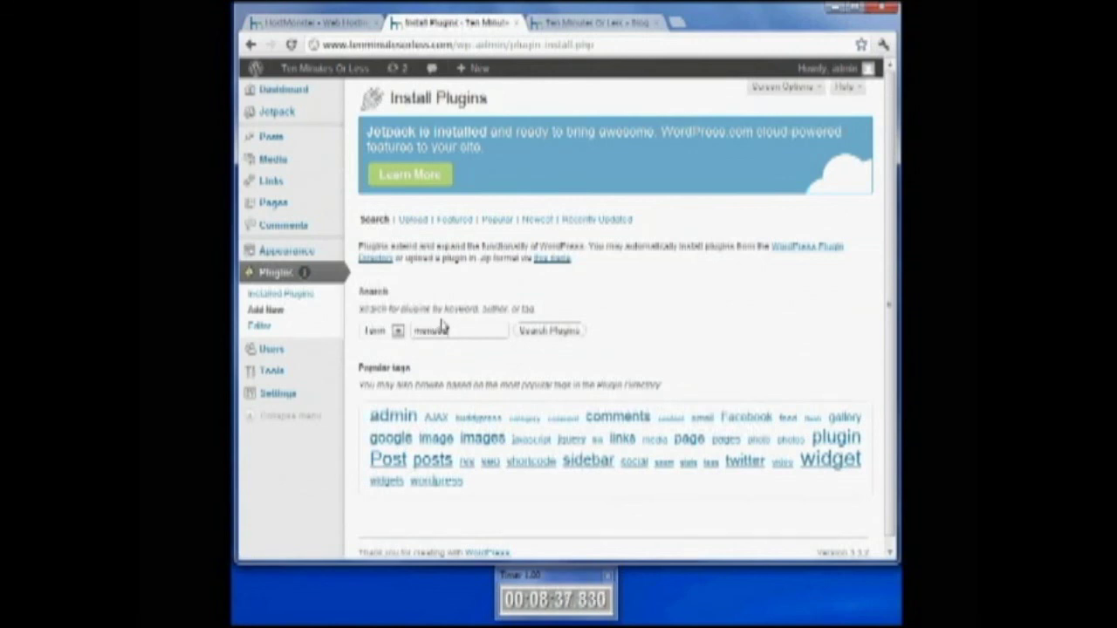
text(menubar)
key(Return)
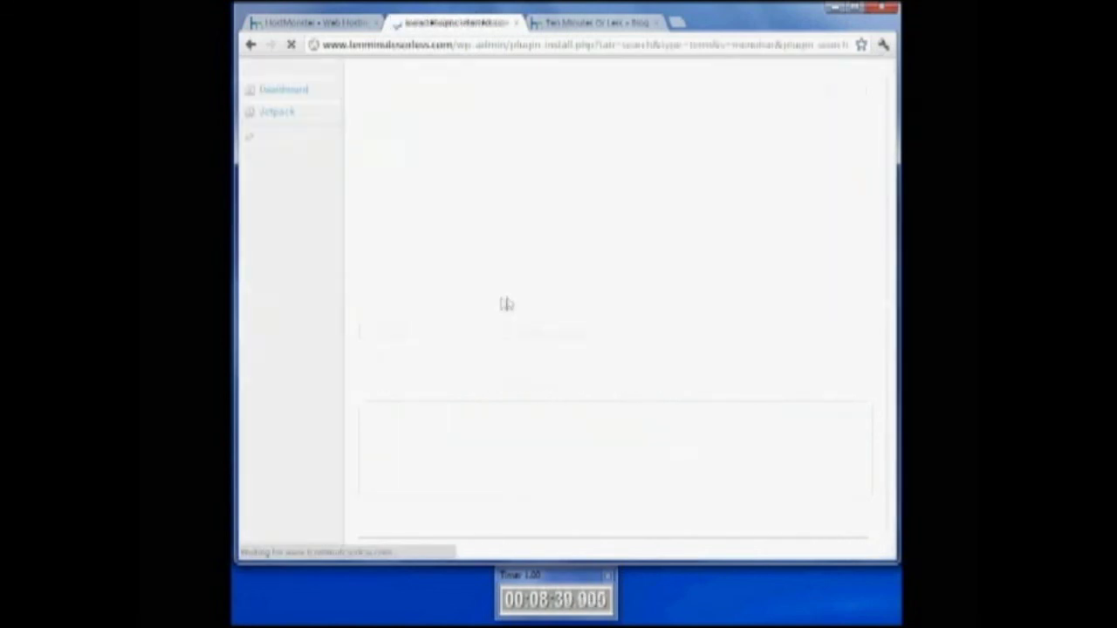
scroll(411, 375, down, 3)
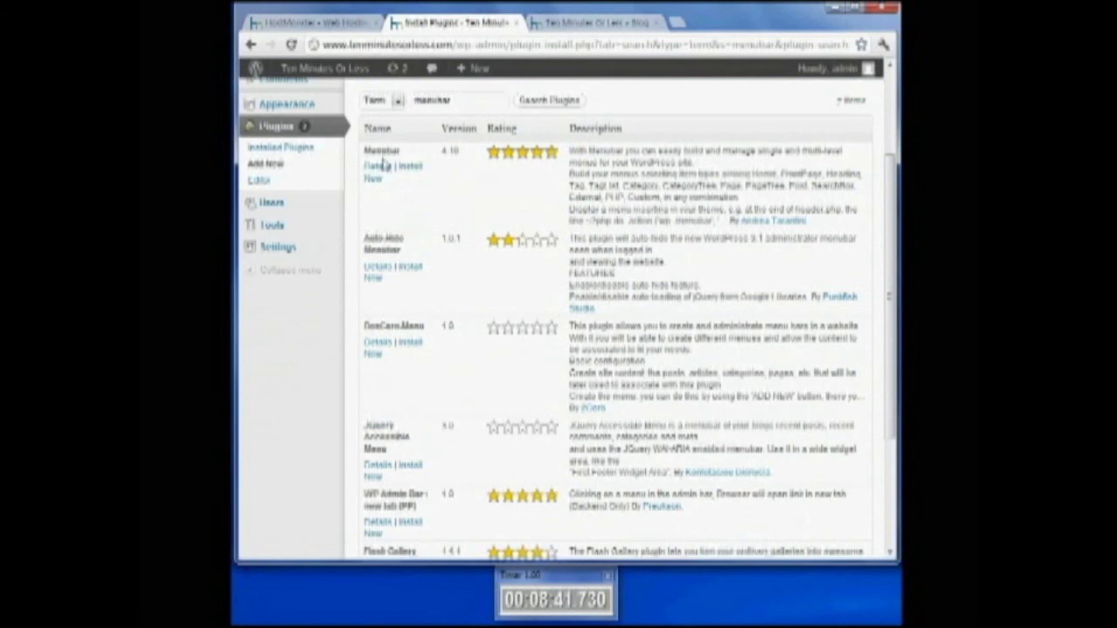
scroll(380, 295, down, 5)
scroll(406, 349, up, 10)
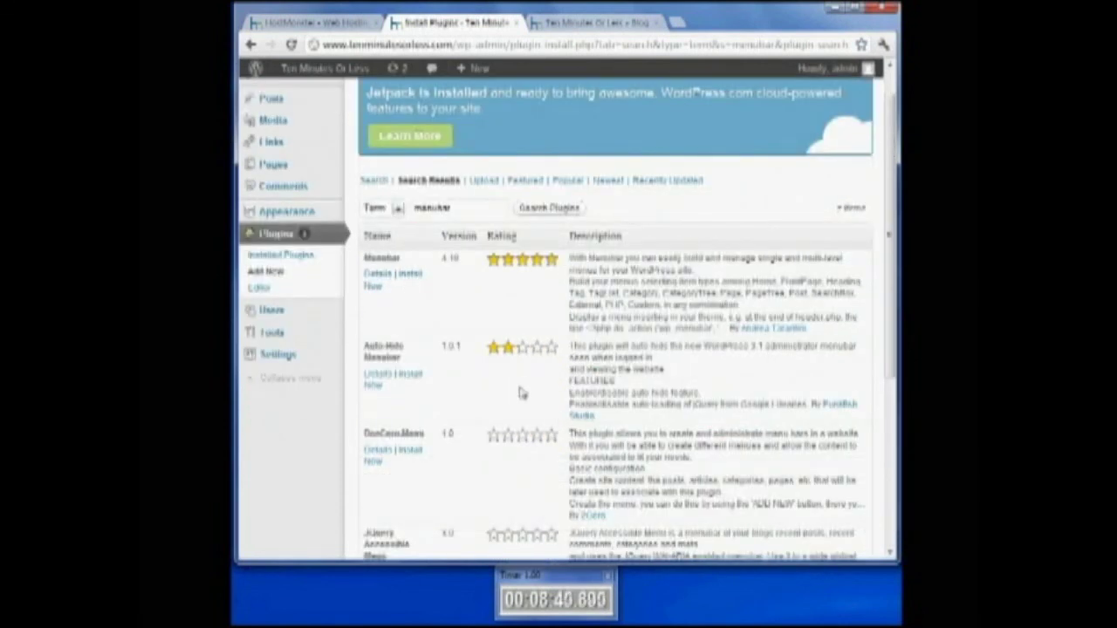
scroll(497, 402, up, 2)
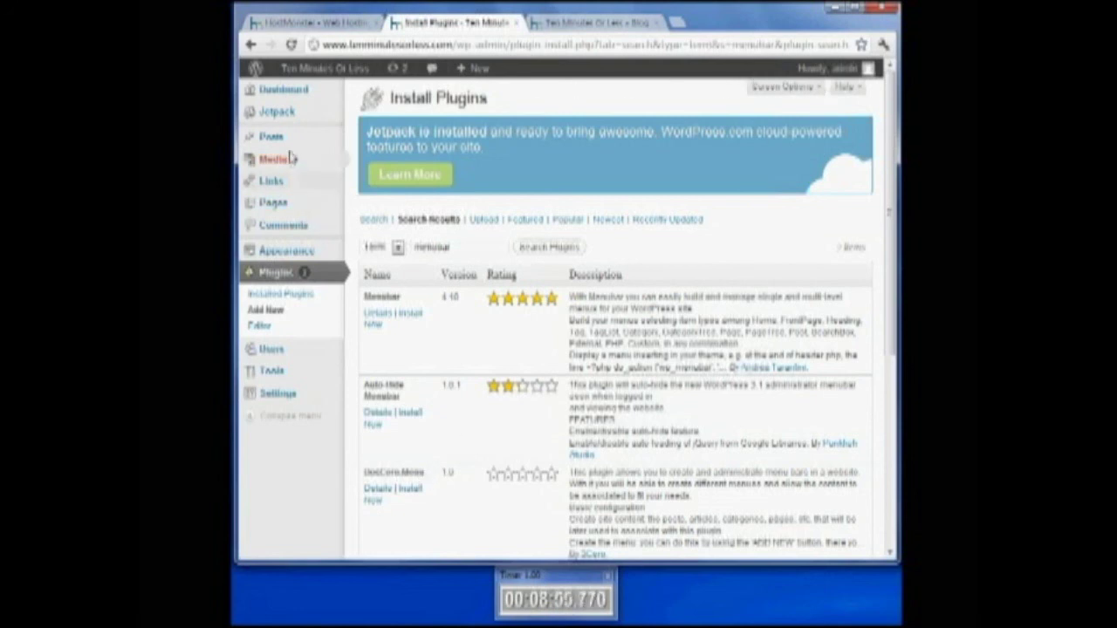
Return to the 'Ten Minutes Or Less - Blog' tab showing the live site in Dirty Blue
mouse_move(290, 144)
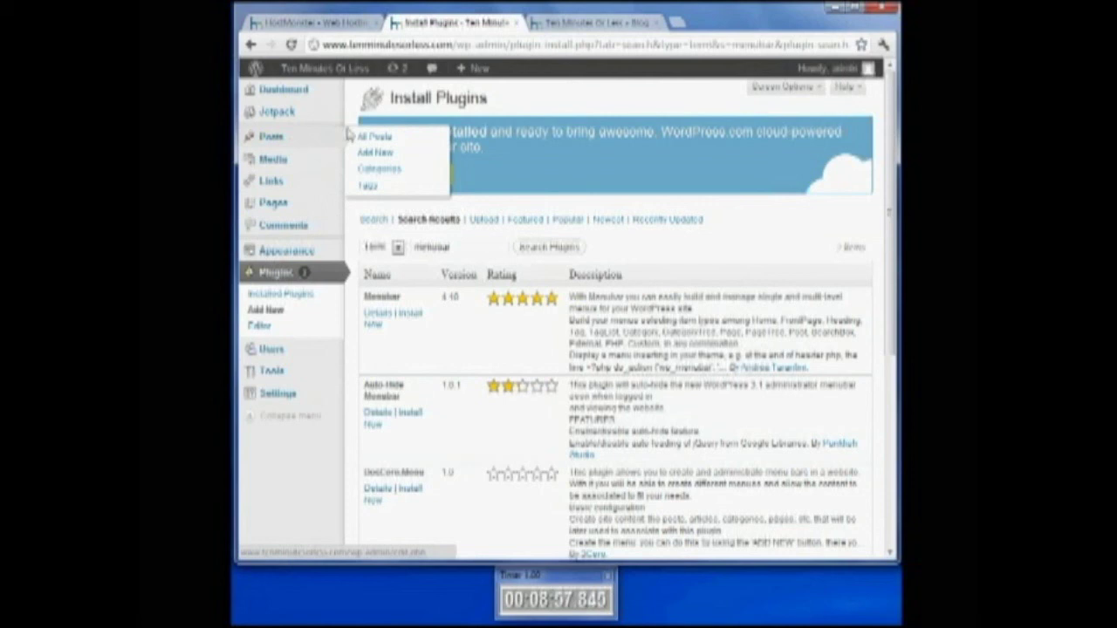
mouse_move(293, 205)
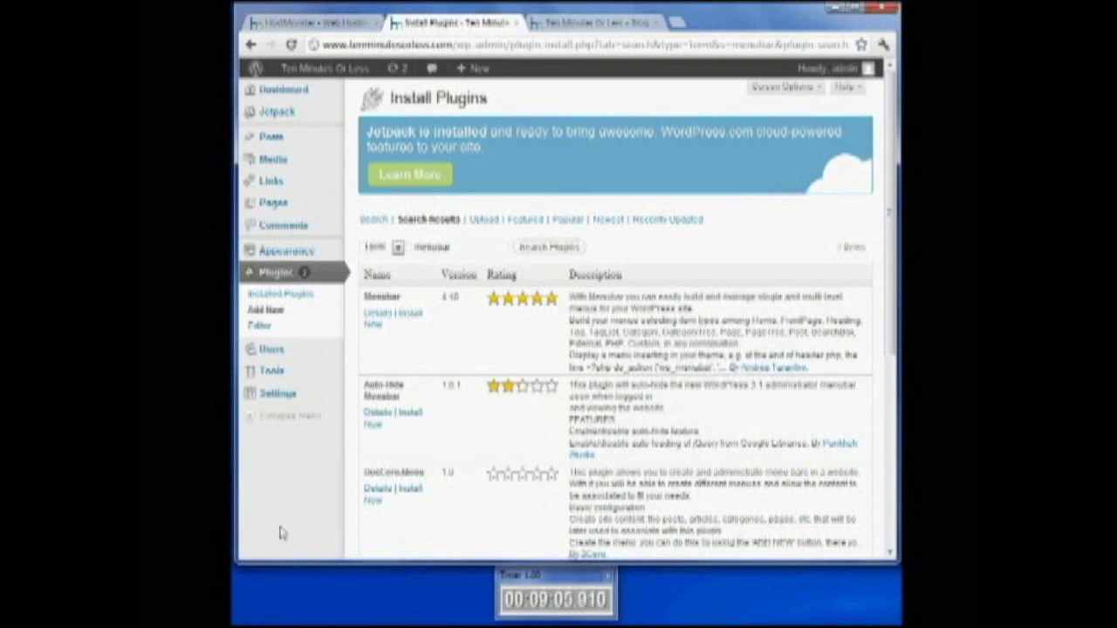
click(571, 24)
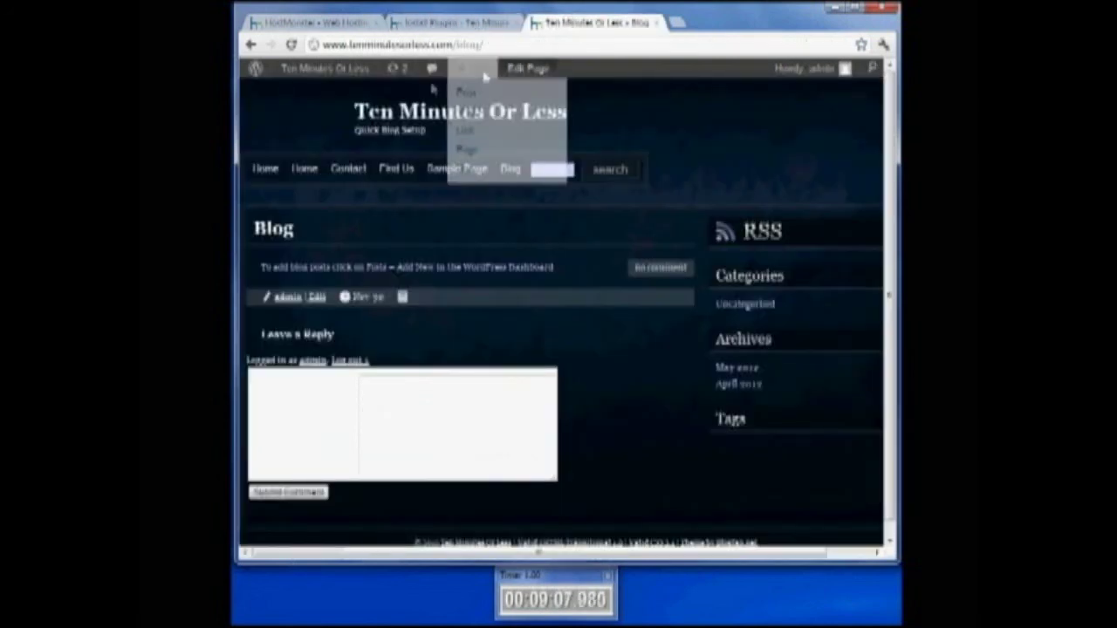